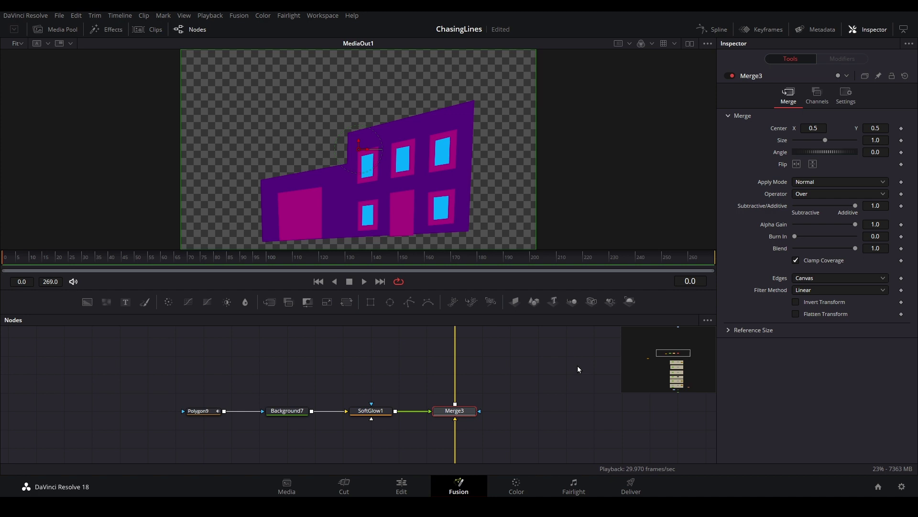
- Shift Polygon9 and Background7 left, insert Merge8 before SoftGlow1, and save the project
left_click_drag(187, 357, 266, 426)
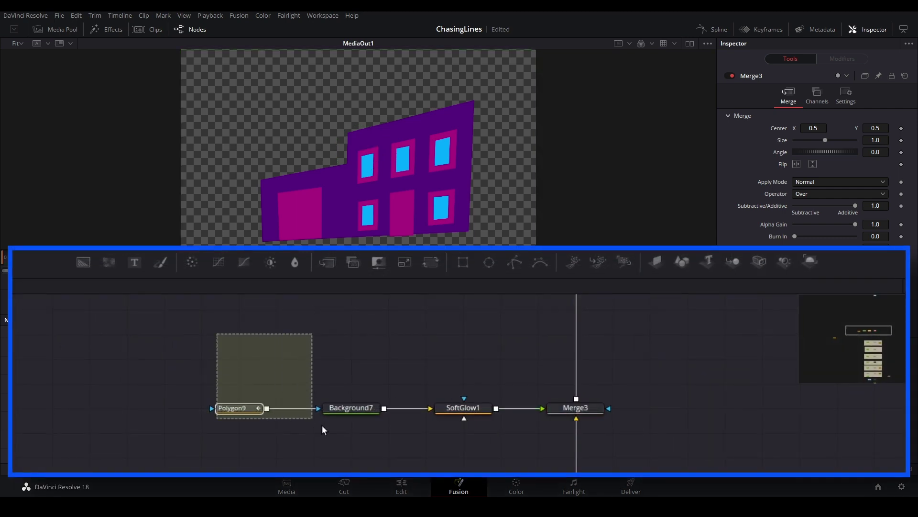
left_click_drag(323, 425, 236, 415)
left_click(236, 415)
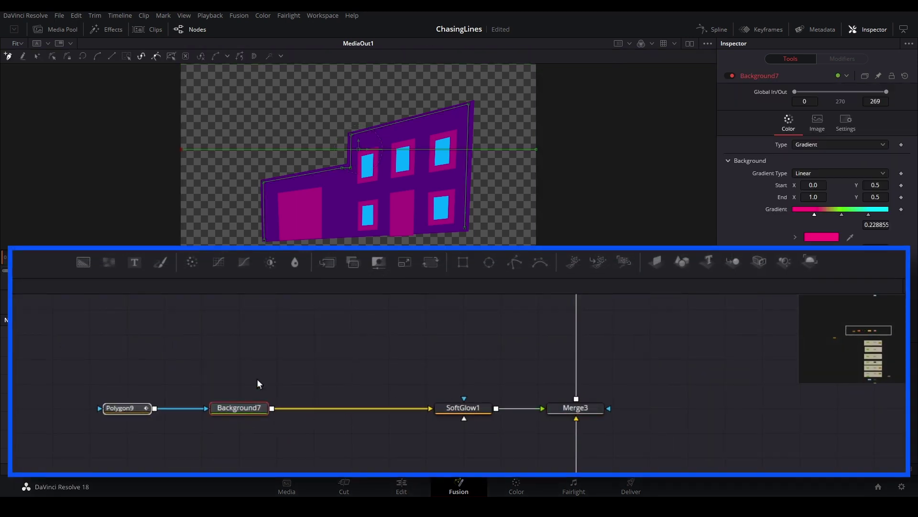
left_click(246, 408)
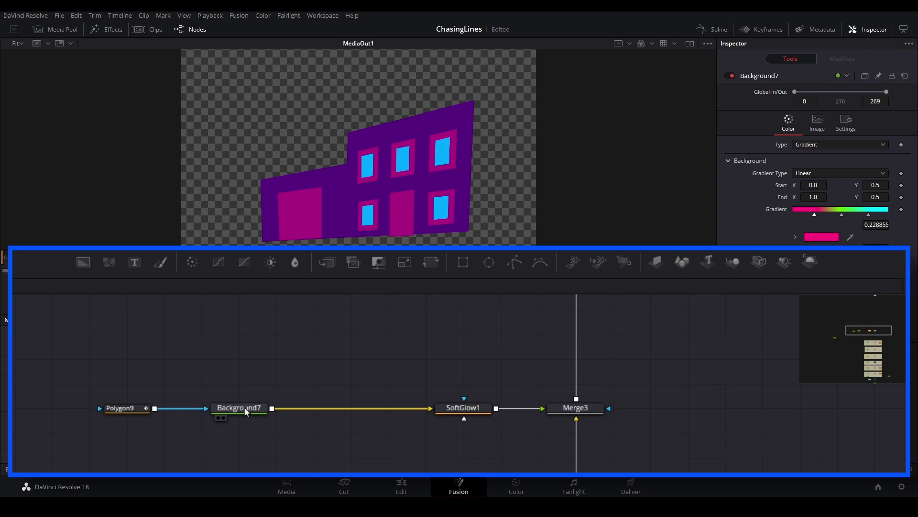
left_click(329, 262)
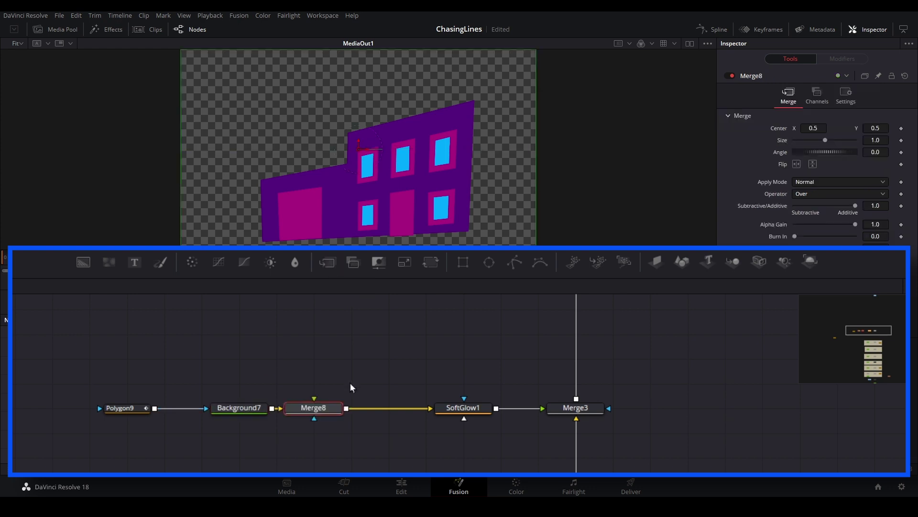
left_click_drag(325, 411, 363, 410)
left_click(396, 375)
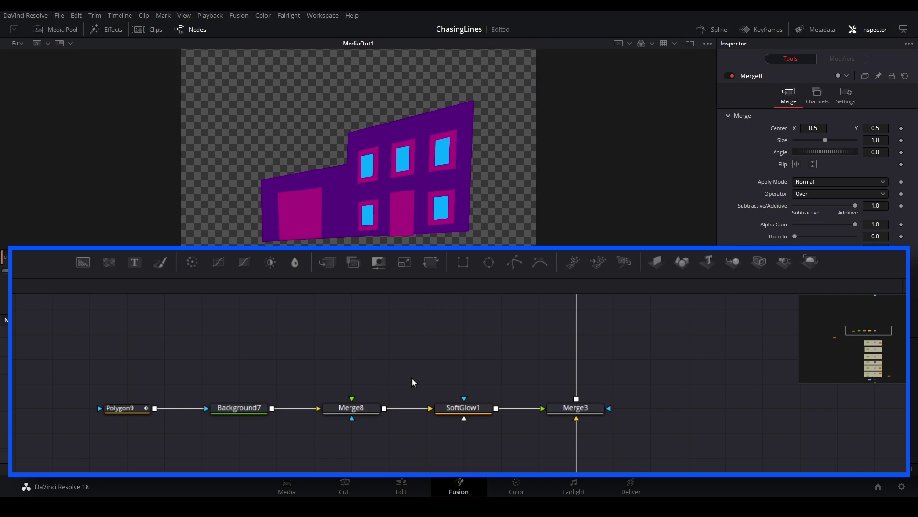
key("ctrl+s")
- Add a new Background8 node and a Polygon10 node to the node graph
left_click_drag(82, 266, 247, 366)
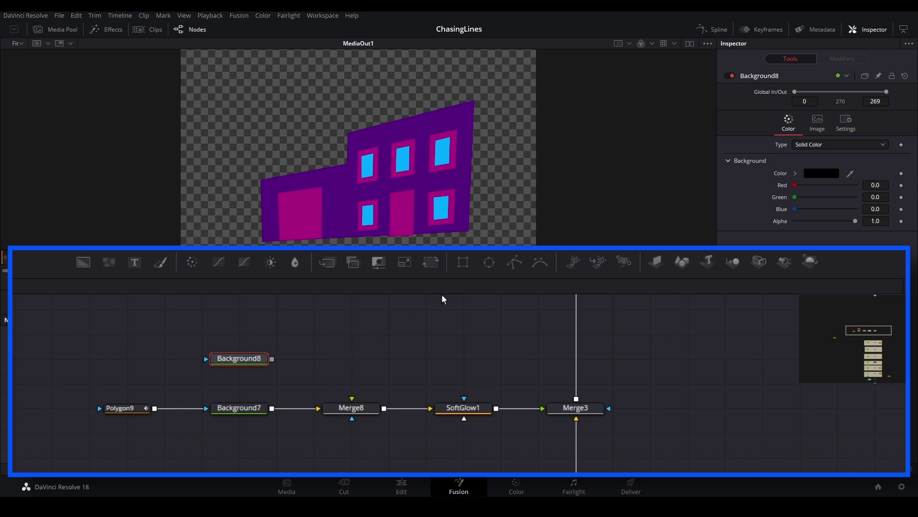
left_click_drag(513, 271, 142, 360)
left_click(126, 375)
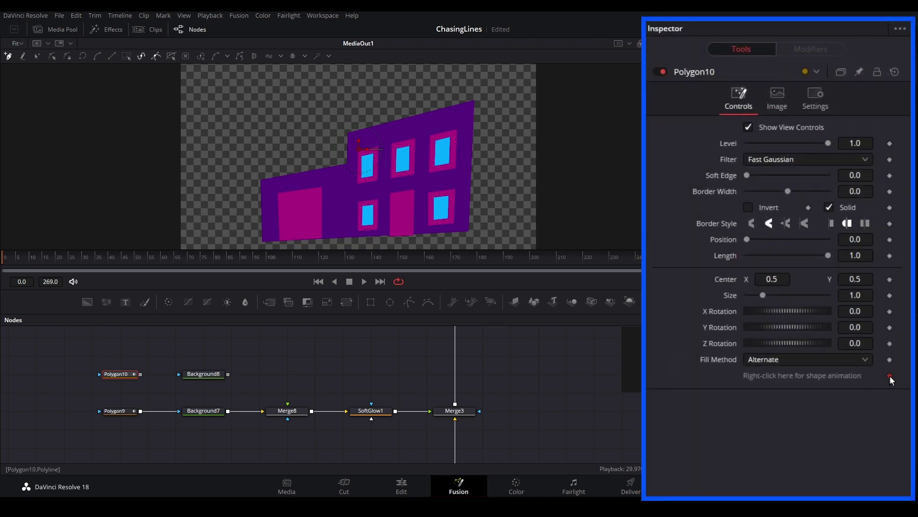
- Remove Polygon10's shape animation and trace a closed four-point shape around the upper-left window
left_click(890, 376)
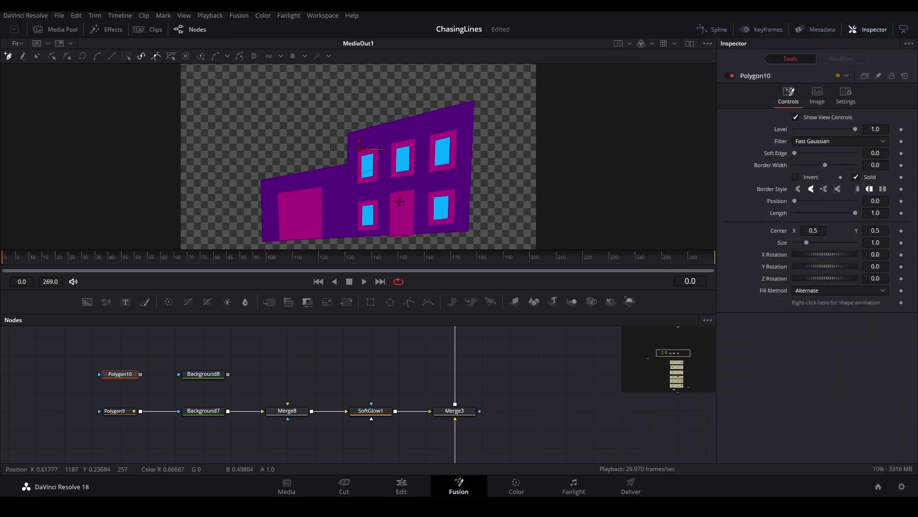
scroll(447, 231, "up", 4)
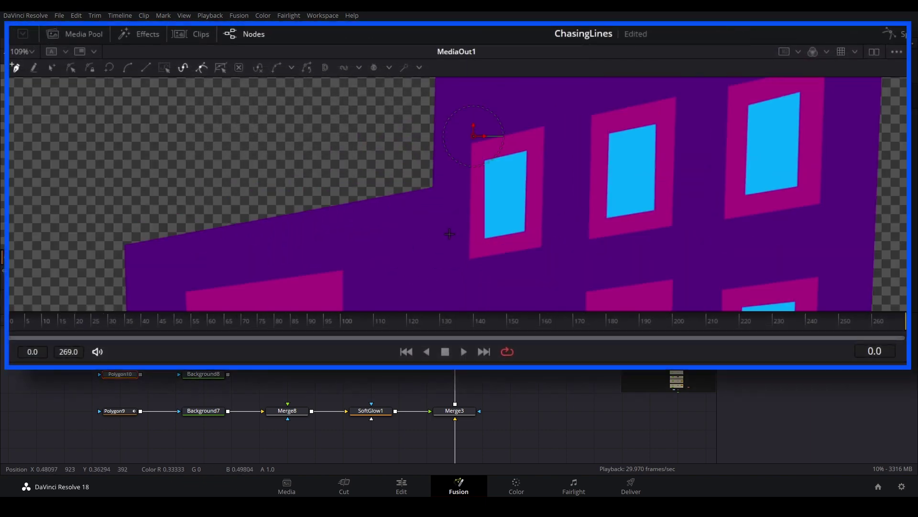
left_click(475, 249)
left_click(477, 150)
left_click(534, 137)
left_click(534, 237)
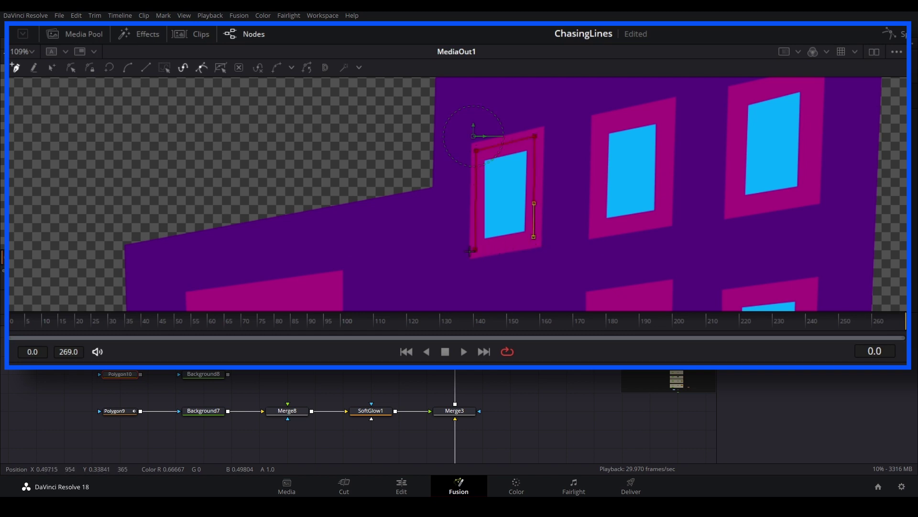
left_click(475, 249)
left_click_drag(476, 254, 475, 252)
left_click(533, 237)
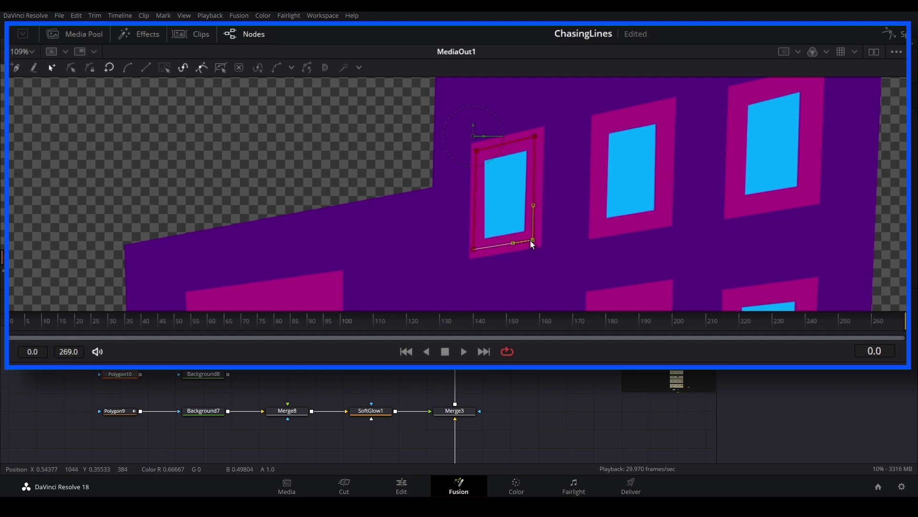
key("F4")
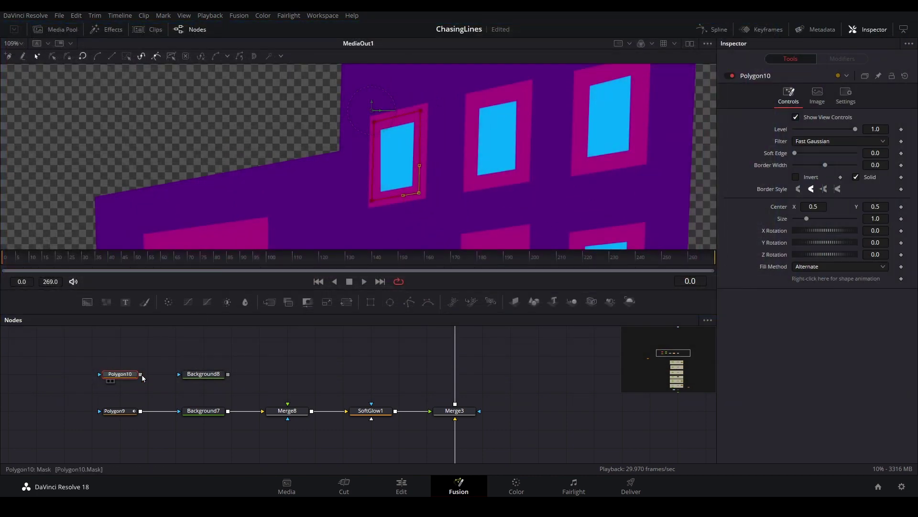
- Mask Background8 with Polygon10, turning it into a 0.0049-wide unfilled outline fitted to the window
left_click_drag(141, 374, 285, 413)
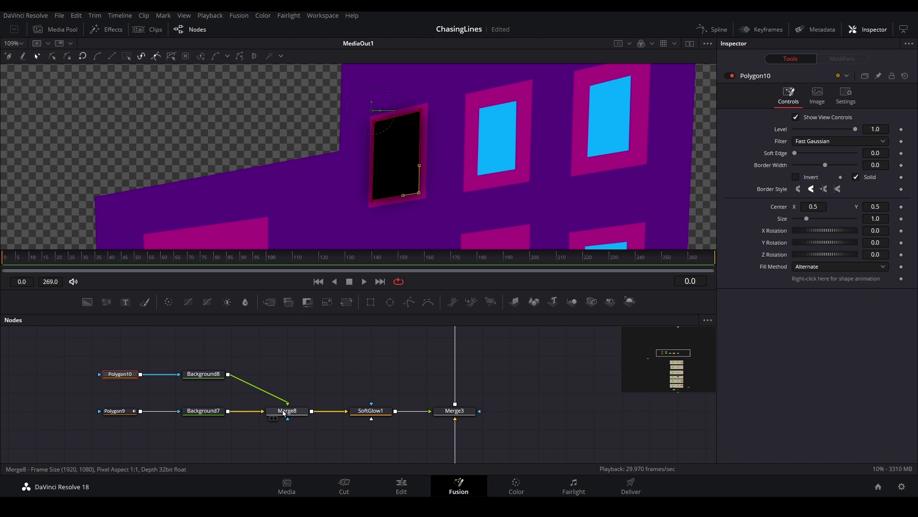
left_click(857, 177)
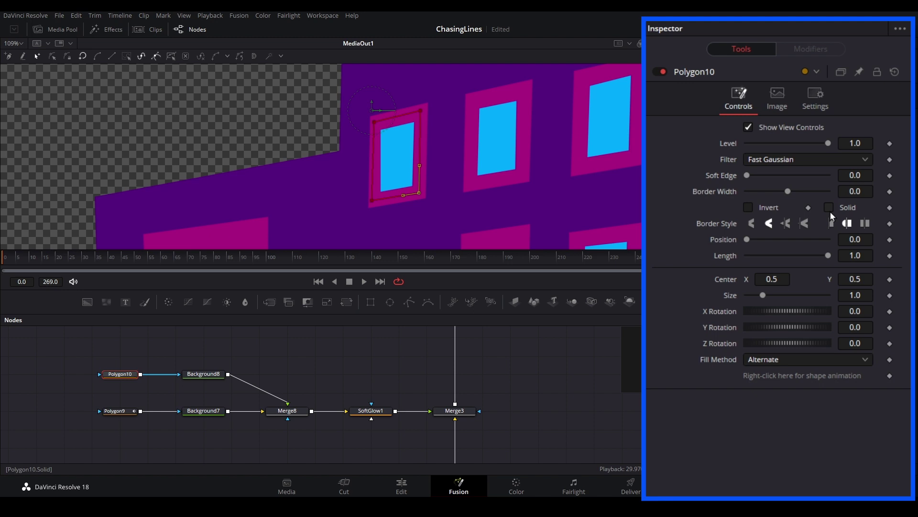
left_click_drag(791, 193, 791, 194)
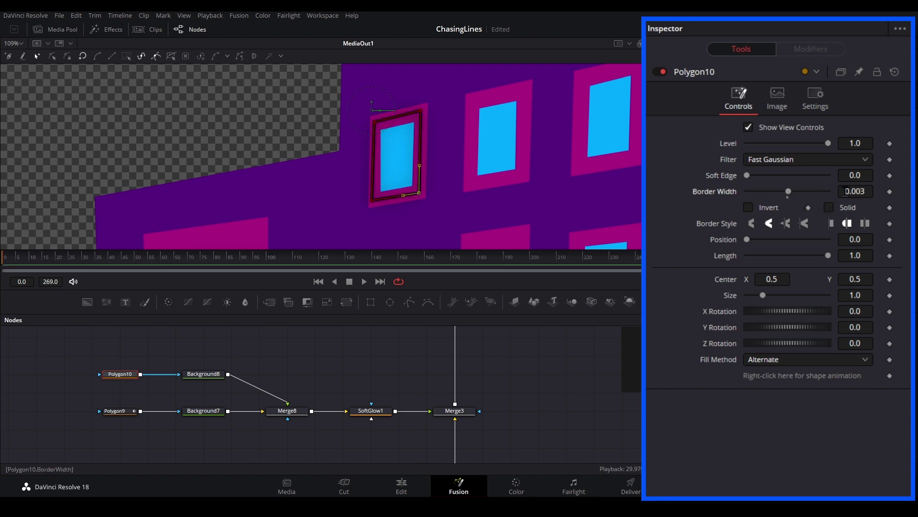
left_click_drag(846, 194, 853, 193)
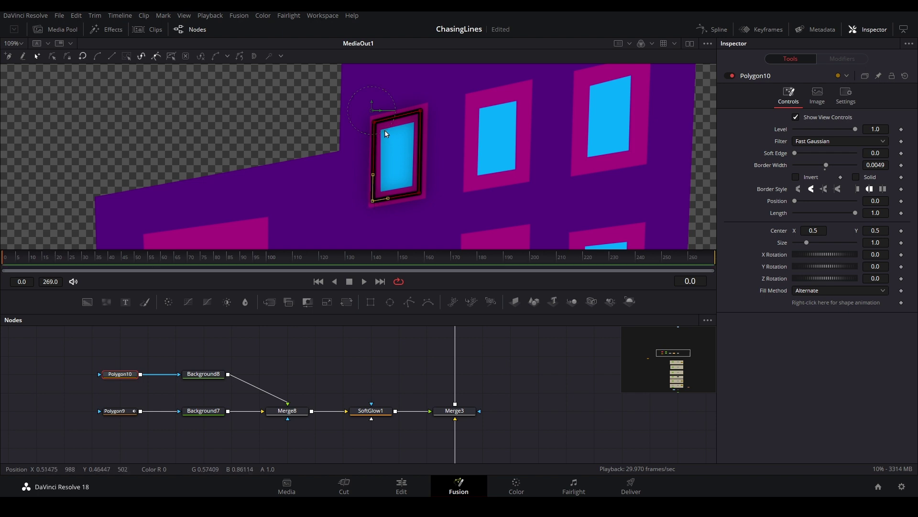
left_click_drag(375, 123, 376, 124)
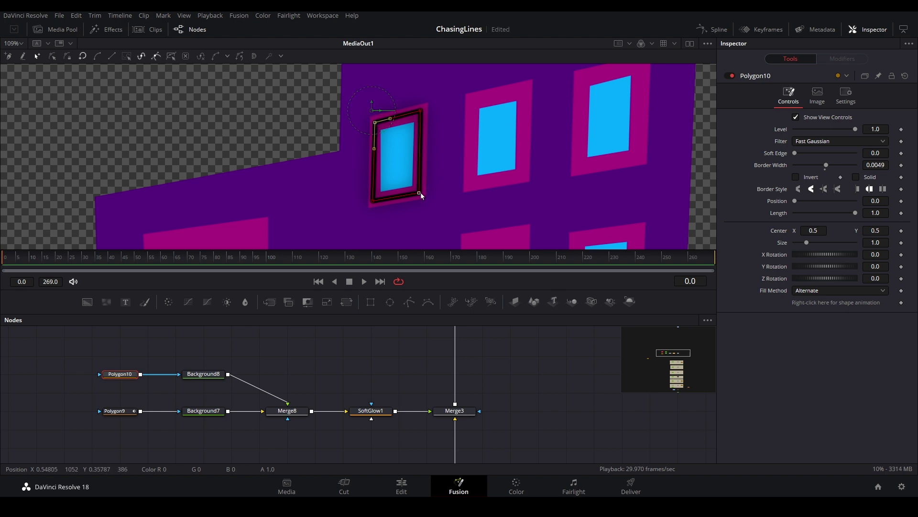
- Shorten Polygon10's outline Length to about 0.496
left_click(371, 411)
left_click(130, 380)
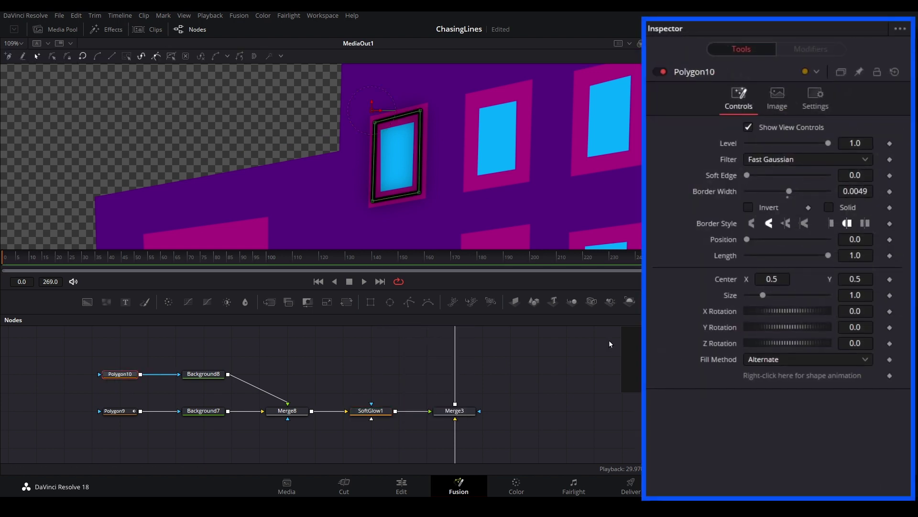
left_click_drag(856, 213, 851, 212)
left_click_drag(822, 254, 787, 256)
- Set Background8's colour to cyan (#00ffff)
left_click(218, 373)
left_click(832, 175)
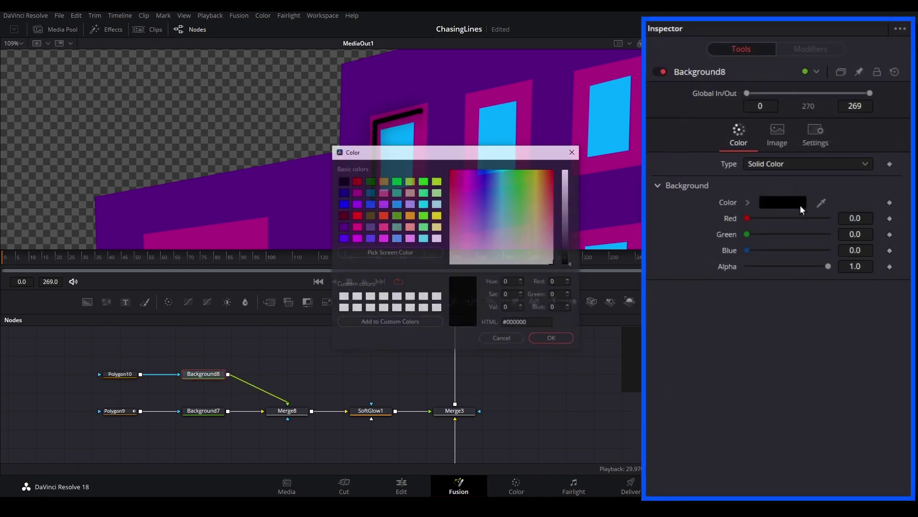
left_click(424, 205)
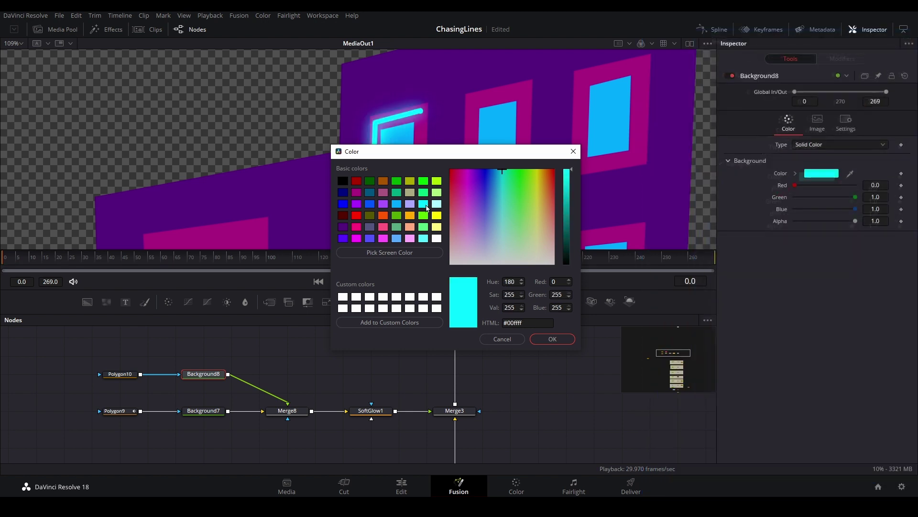
left_click(550, 339)
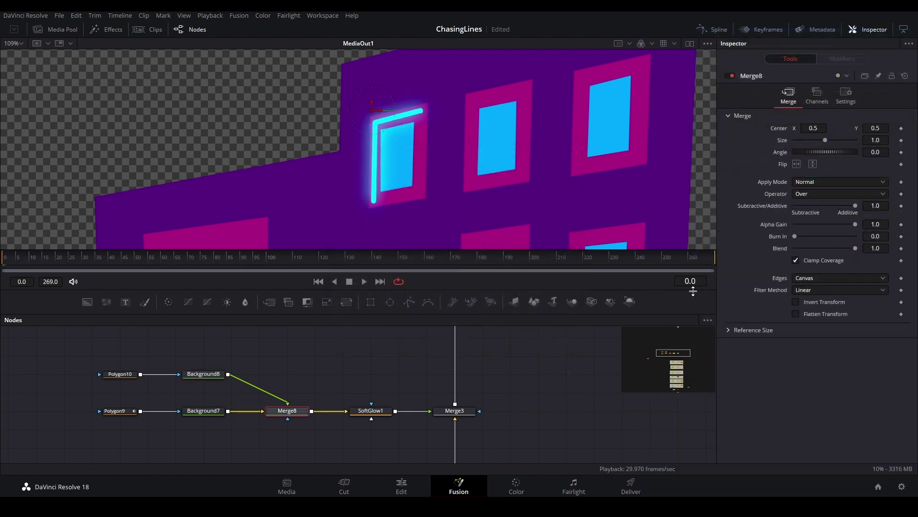
- Keyframe Polygon10's outline Position at the start and set it to 1.0 at frame 90
left_click(120, 374)
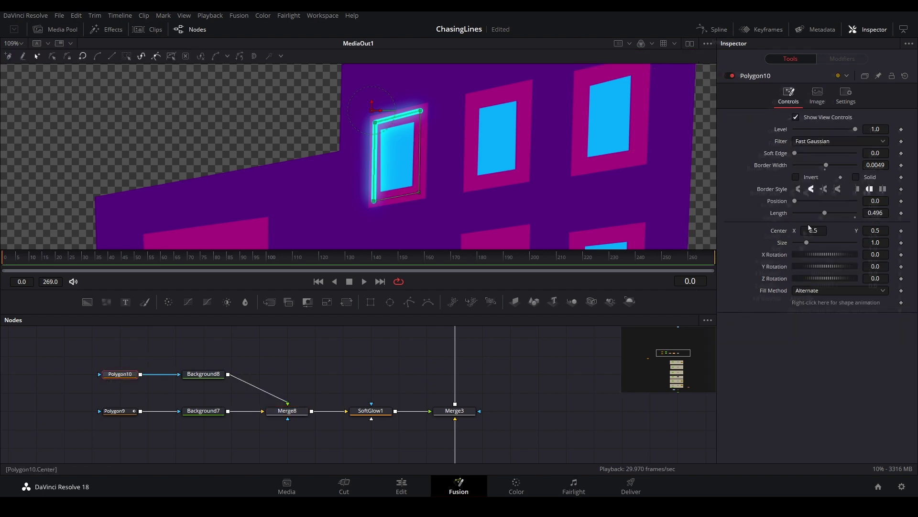
left_click(901, 201)
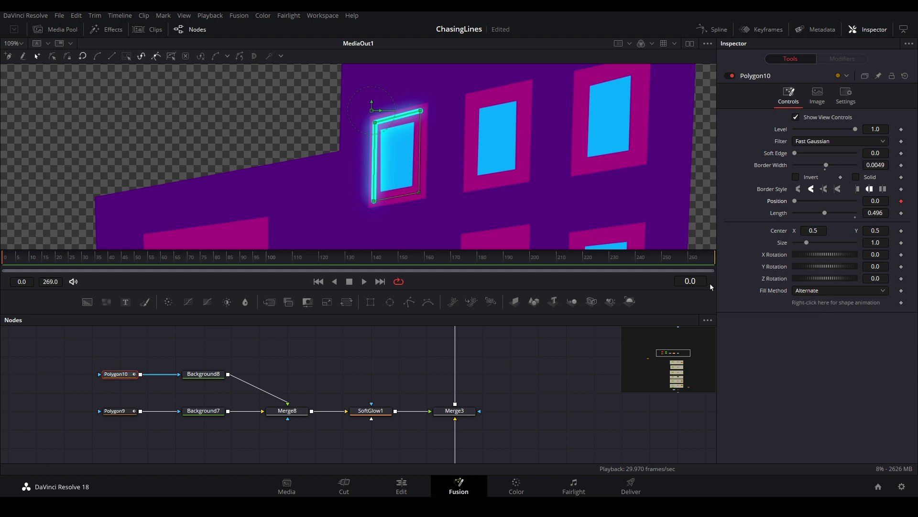
left_click(705, 282)
type("90")
key("Return")
left_click(877, 202)
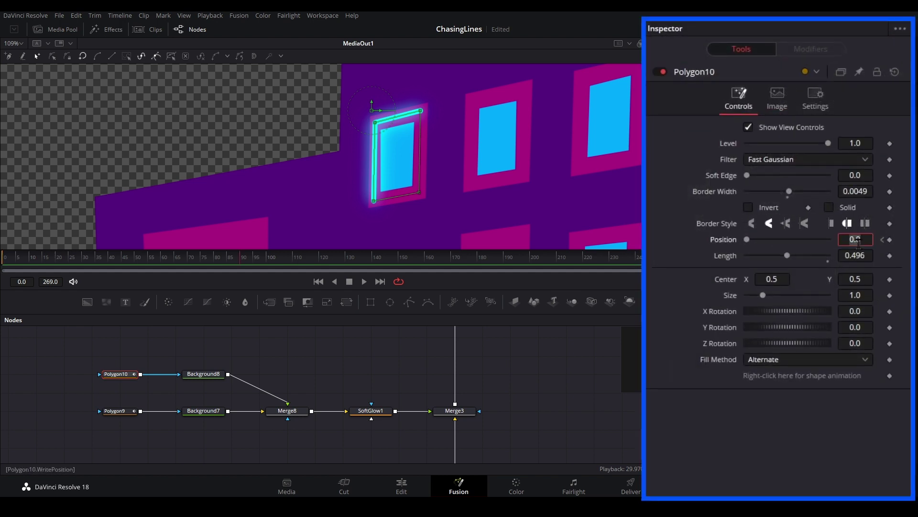
type("1")
key("Tab")
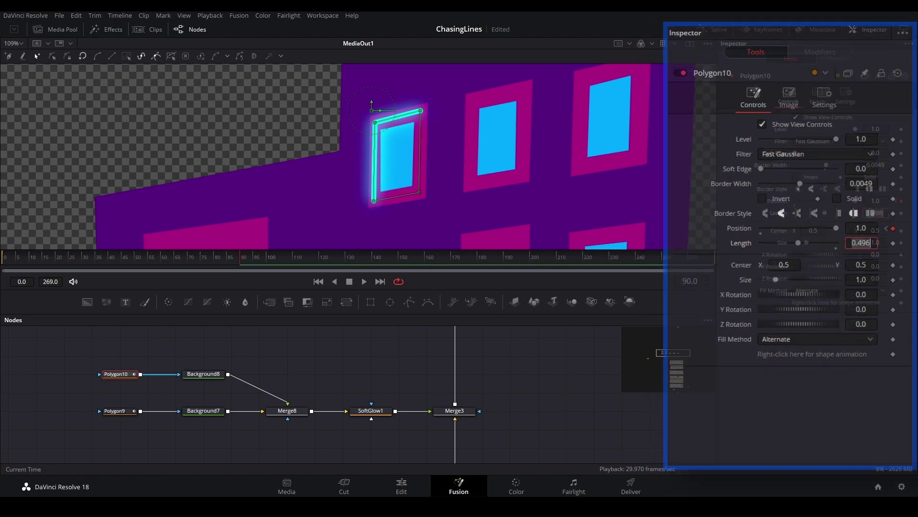
- Add Position keyframes of 2.0 at frame 180 and 3.0 at frame 270
left_click(705, 281)
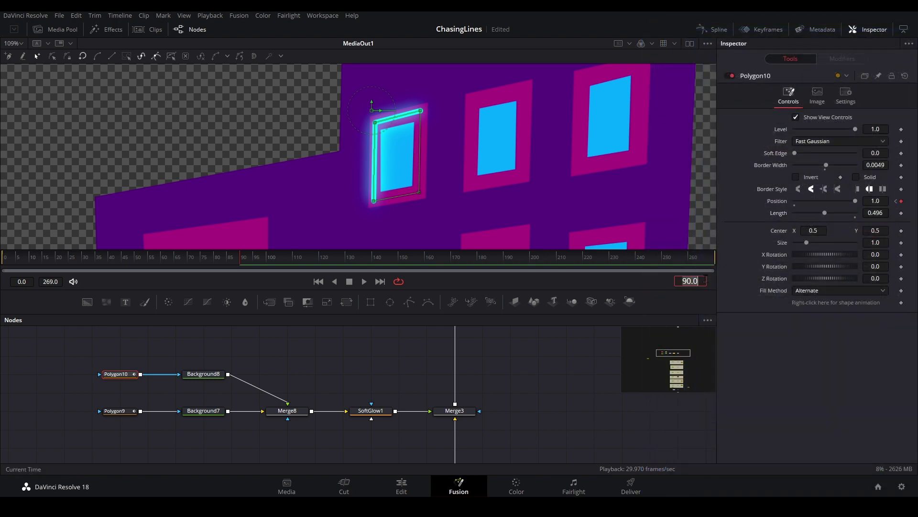
type("180")
key("Return")
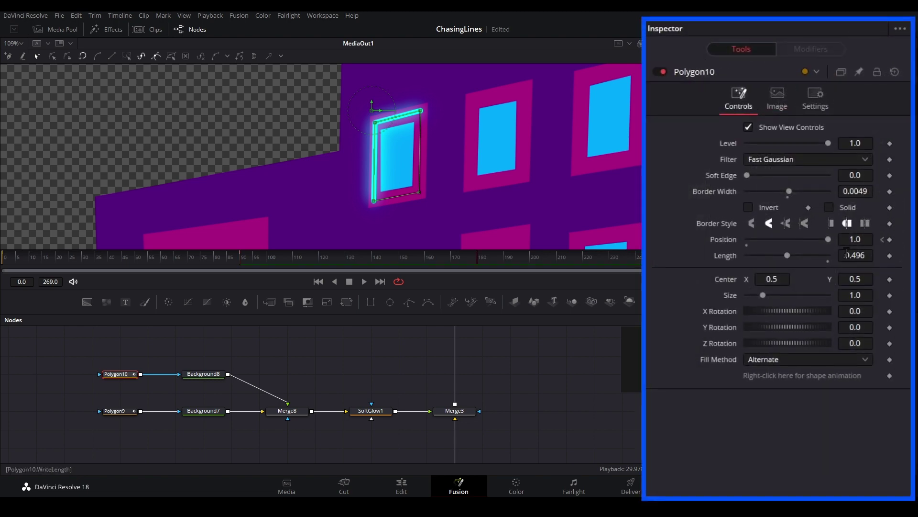
left_click(864, 239)
type("2")
key("Tab")
left_click(698, 281)
type("27")
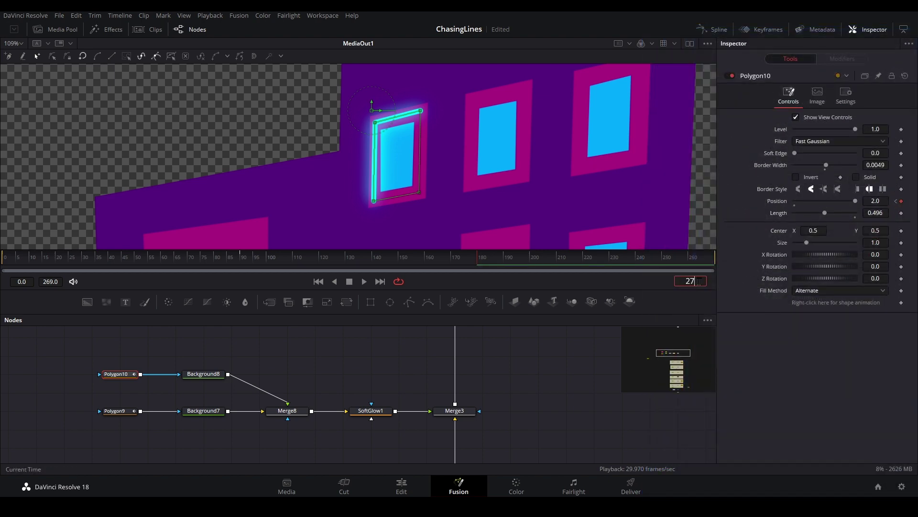
type("0")
key("Return")
left_click(878, 201)
type("3")
key("Tab")
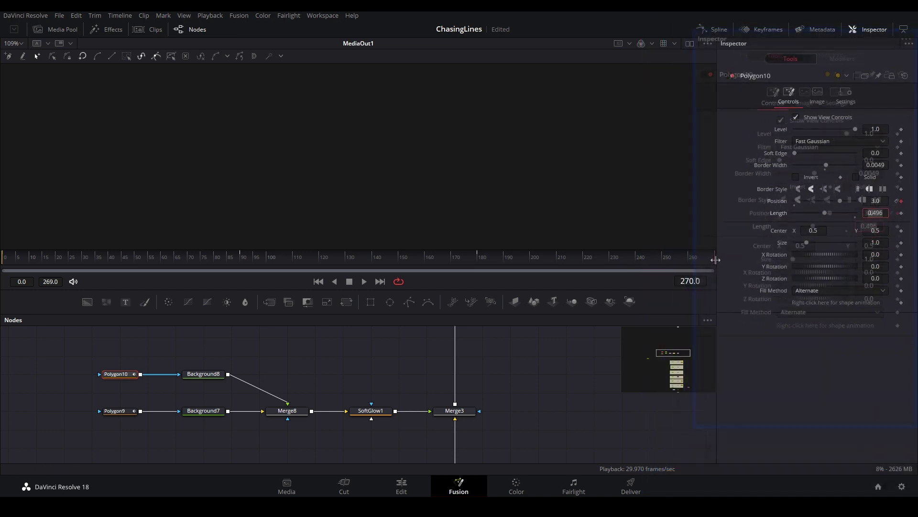
- Scrub back to frame 0 to preview the chasing cyan line, then save the project
left_click_drag(715, 259, 2, 268)
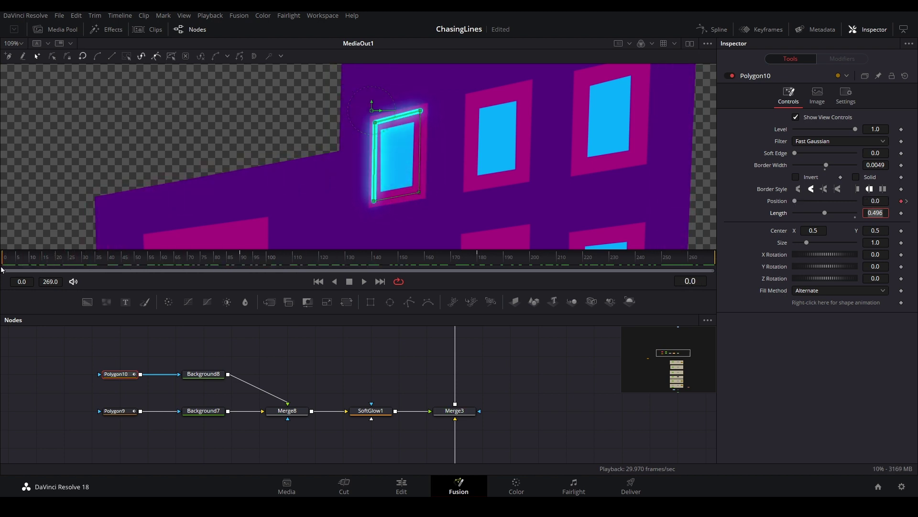
key("ctrl+s")
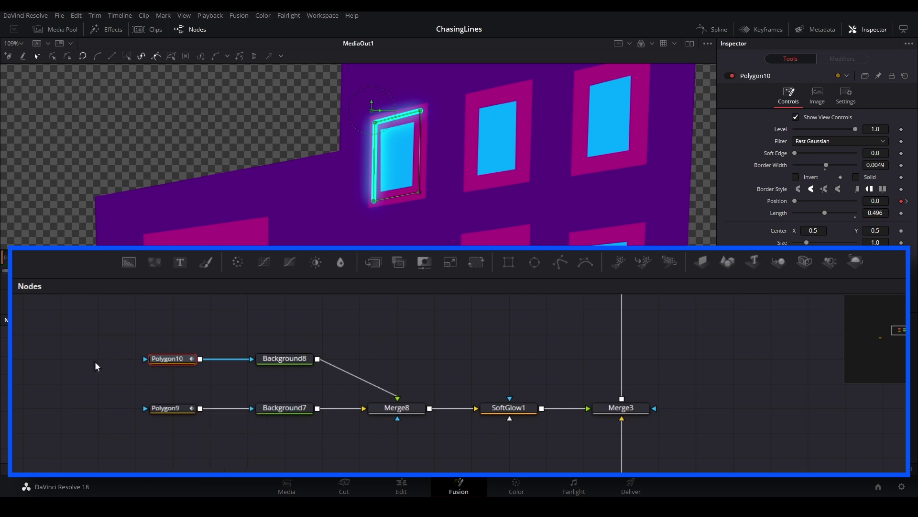
- Duplicate Polygon10 as Polygon10_1 and chain it into Polygon10
left_click(160, 362)
key("ctrl+v")
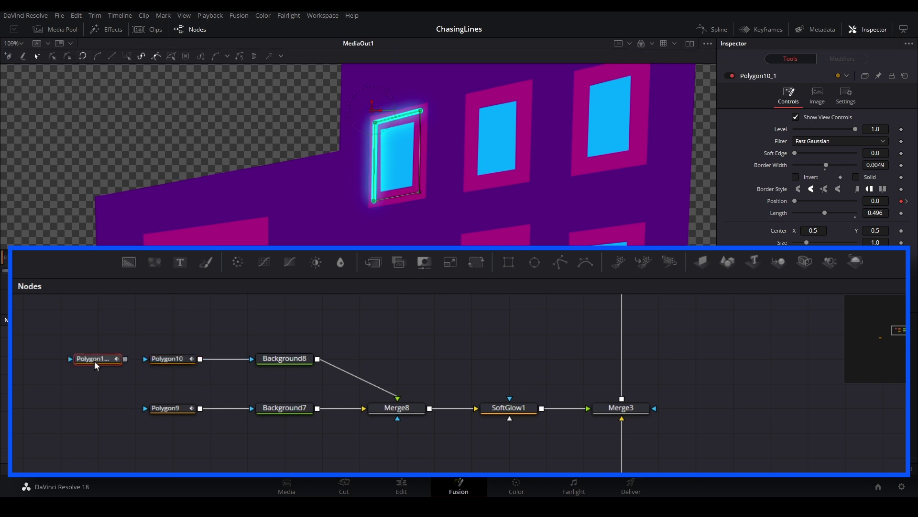
left_click_drag(77, 363, 145, 360)
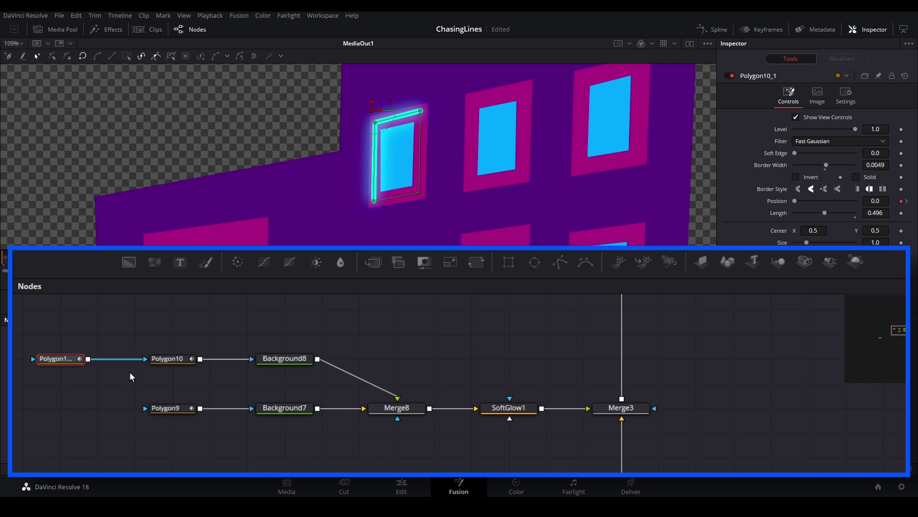
left_click(130, 372)
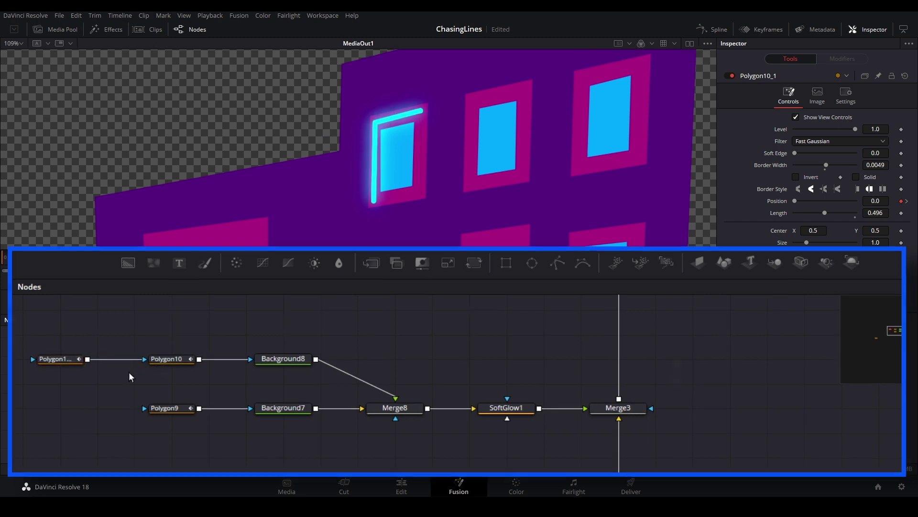
- Move Polygon10_1's outline onto the second window, fit its corners, and play the animation
left_click(40, 376)
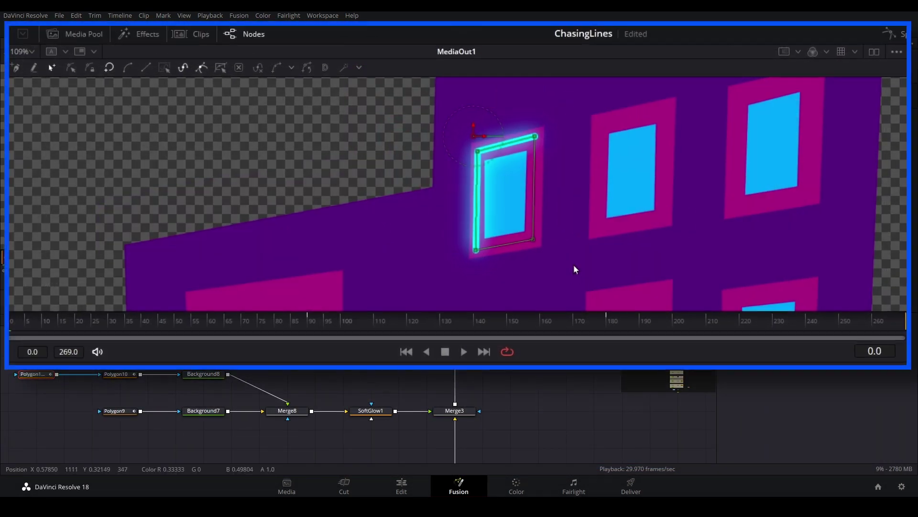
left_click_drag(573, 265, 444, 113)
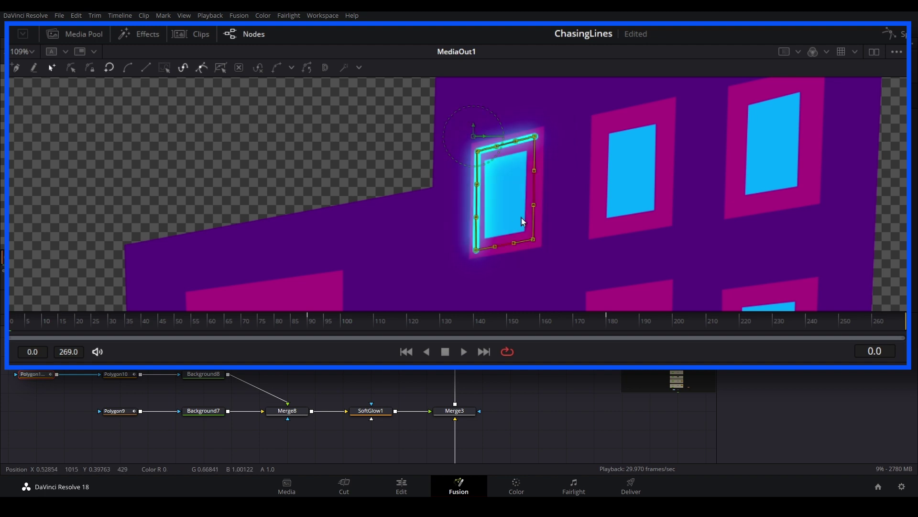
left_click_drag(534, 240, 655, 213)
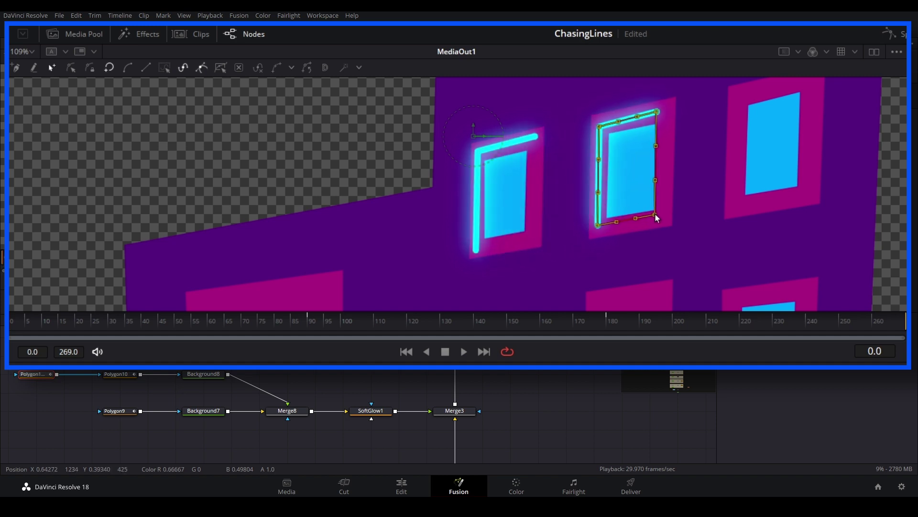
left_click(659, 240)
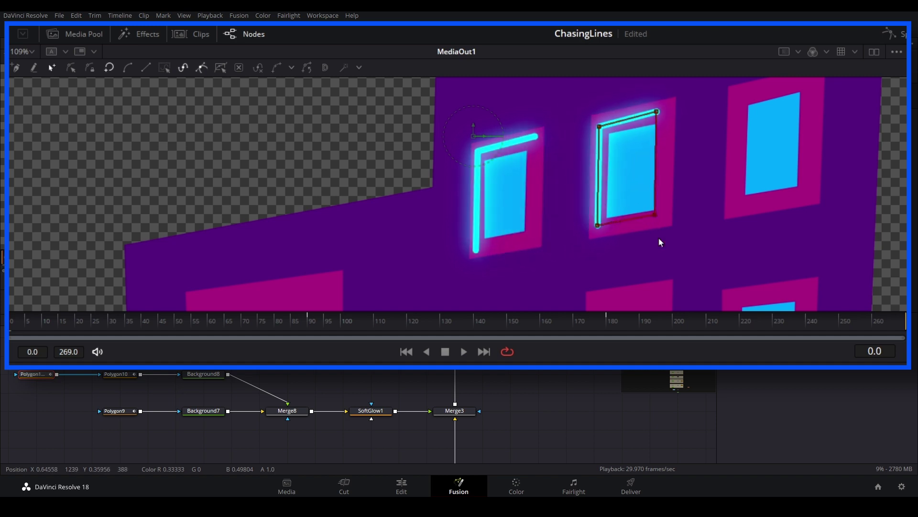
left_click(598, 227)
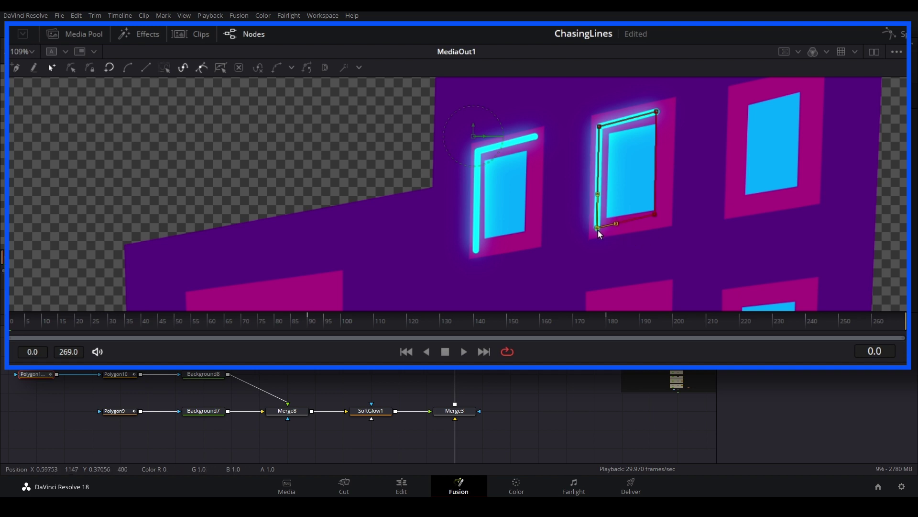
left_click_drag(655, 215, 661, 219)
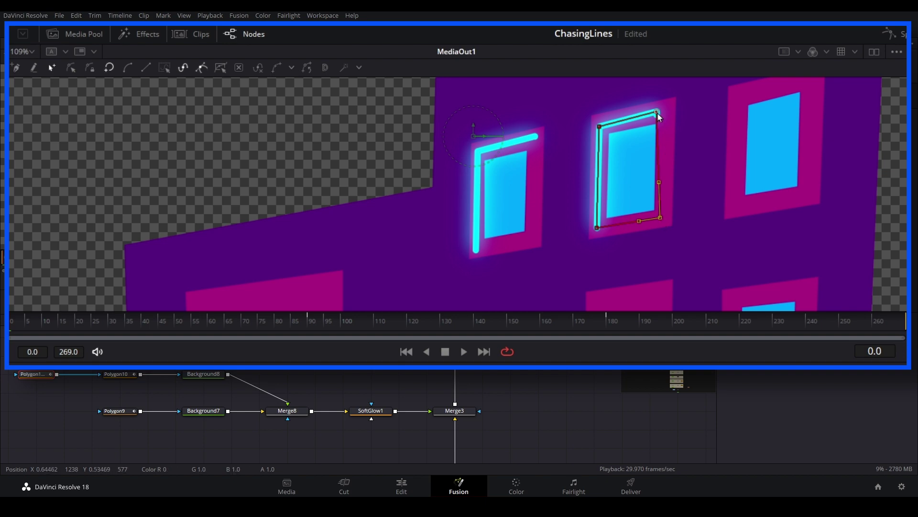
left_click_drag(658, 112, 667, 111)
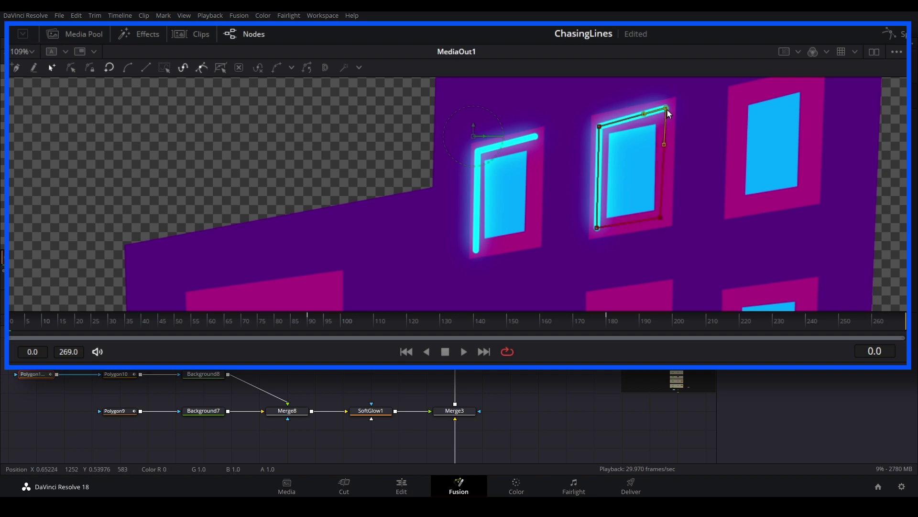
left_click(371, 411)
left_click(365, 282)
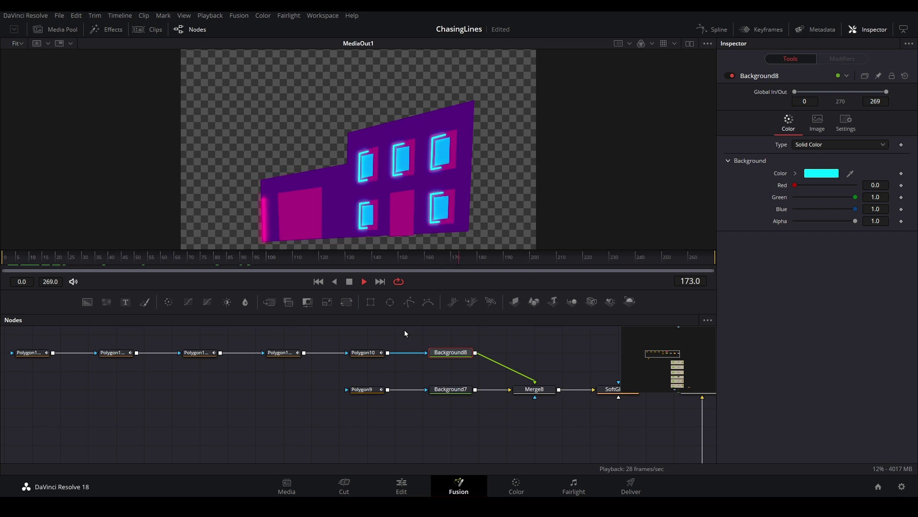
- Stop playback and add a Merge after Background8 feeding into Merge8
left_click(353, 286)
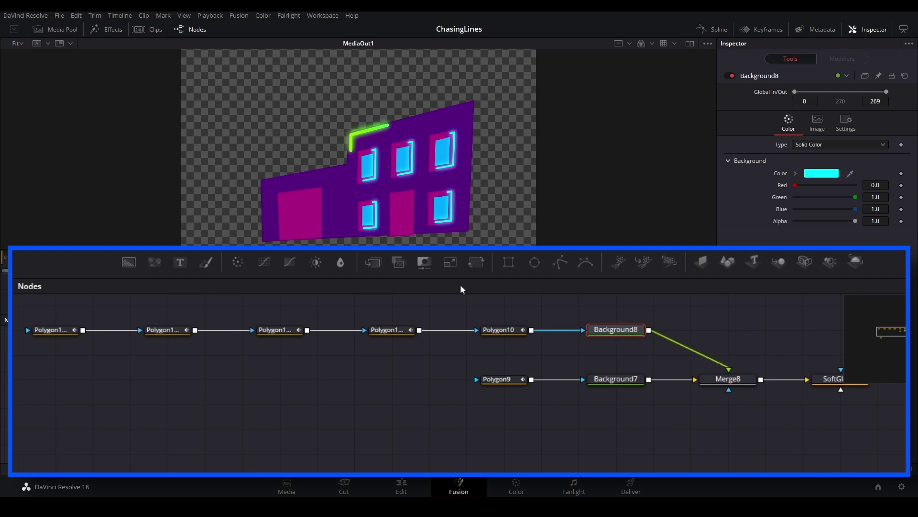
left_click(373, 263)
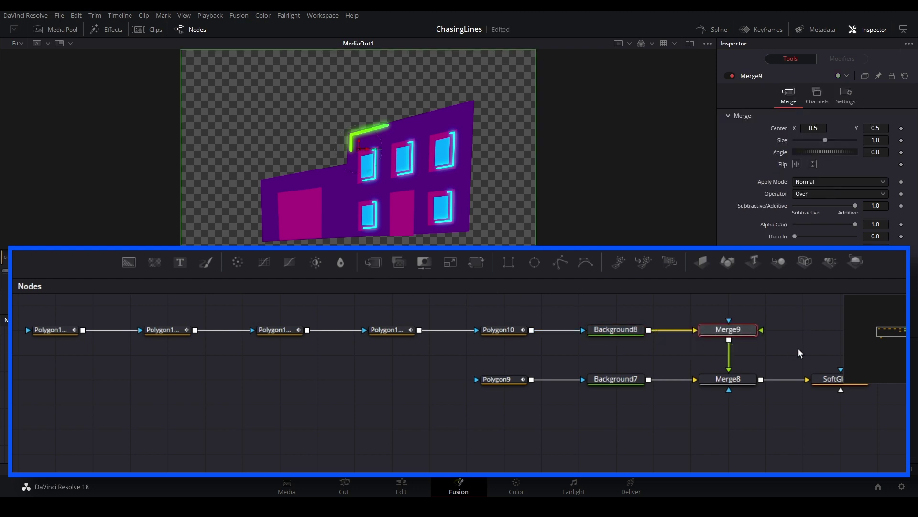
scroll(797, 348, "up", 2)
left_click_drag(796, 348, 704, 323)
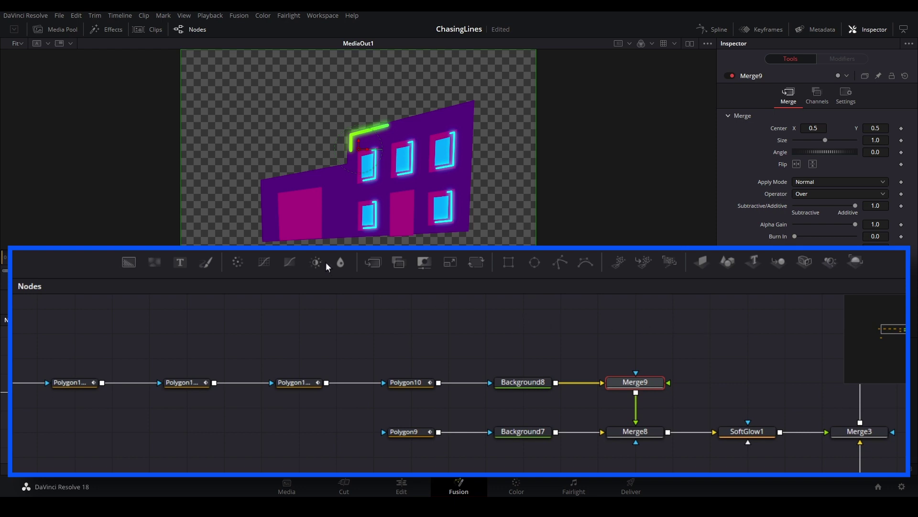
- Add a fully transparent Background9 (alpha 0.0) and a Paint1 node beside it
left_click_drag(128, 262, 404, 341)
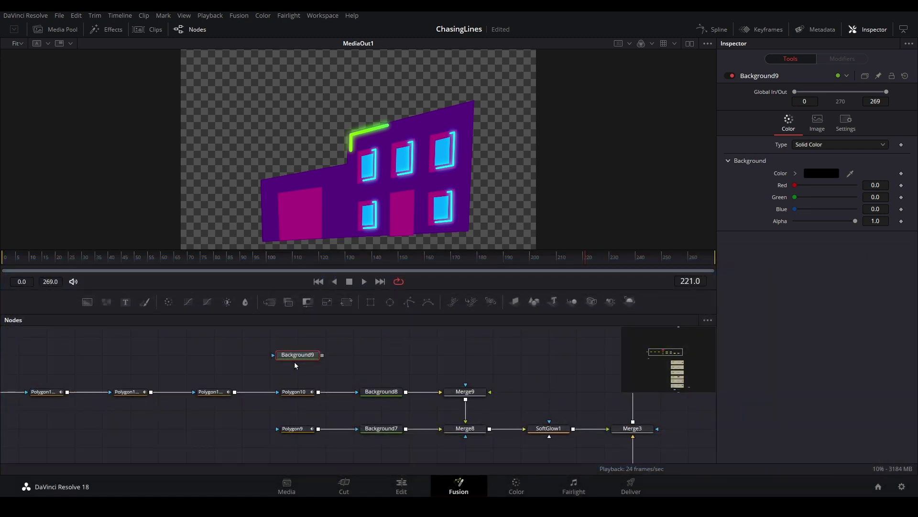
left_click_drag(856, 220, 787, 220)
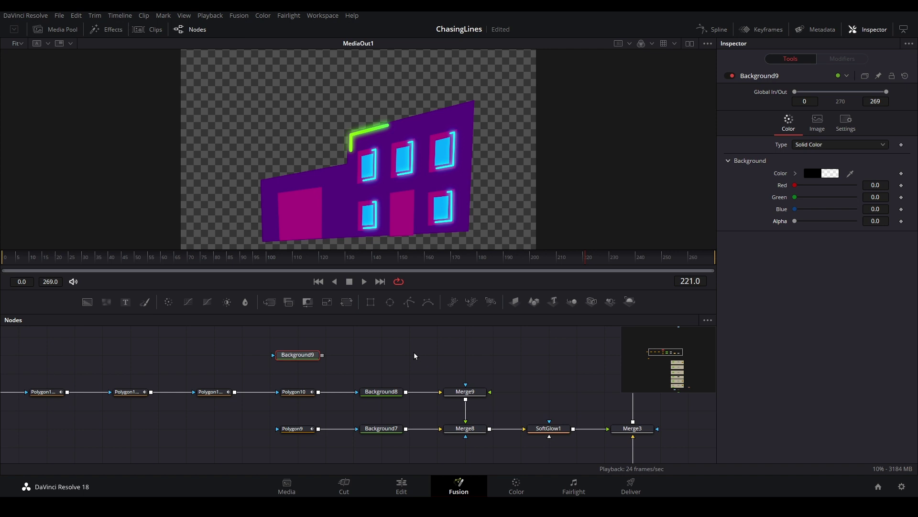
mouse_move(145, 304)
left_mouse_down()
mouse_move(237, 342)
mouse_move(376, 361)
left_mouse_up()
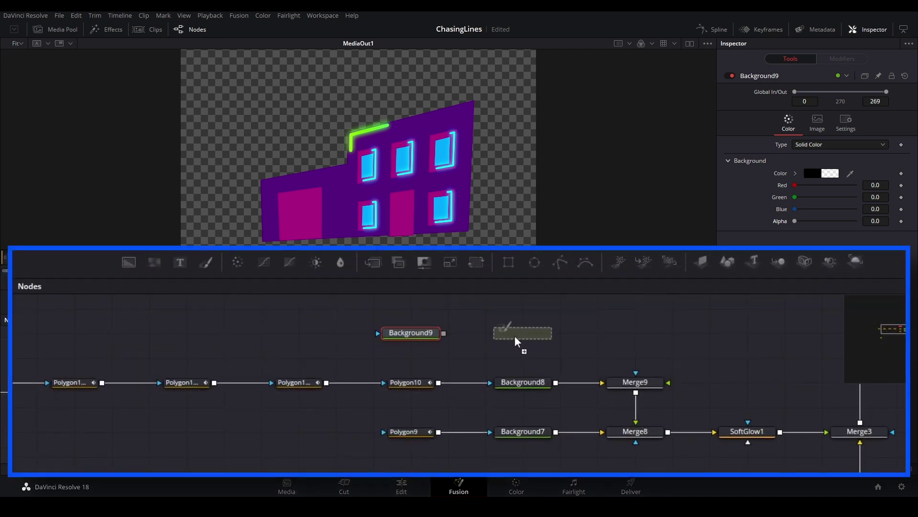
left_click_drag(517, 341, 521, 340)
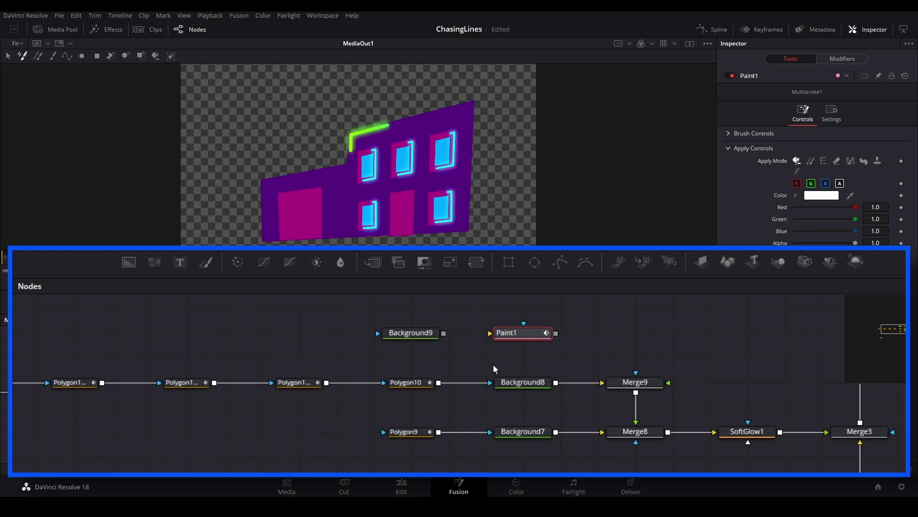
- Connect Background9 into Paint1 and choose the PolyLine stroke tool
left_click_drag(486, 339, 635, 373)
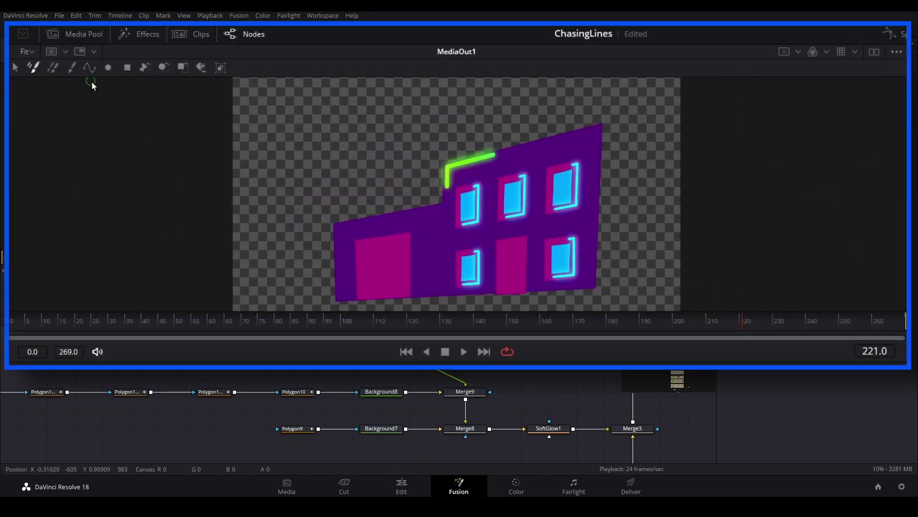
left_click(90, 67)
left_click_drag(330, 215, 470, 206)
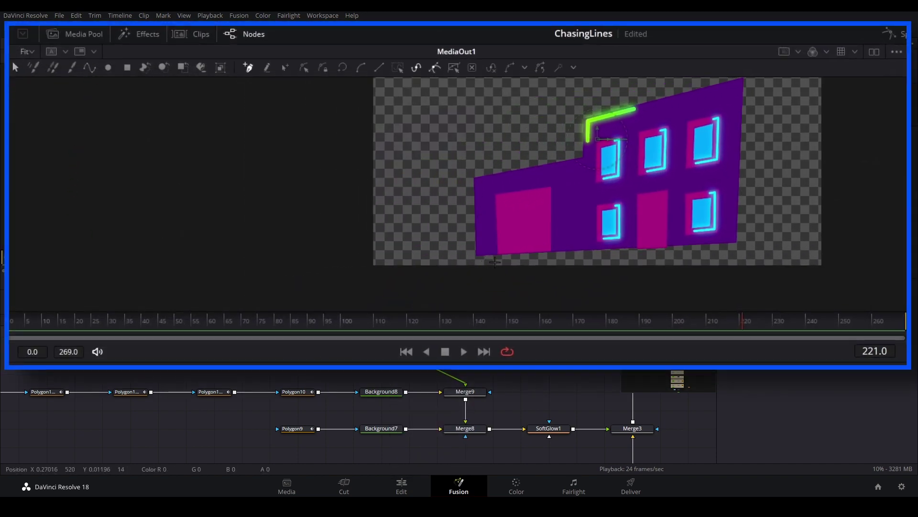
scroll(495, 262, "up", 4)
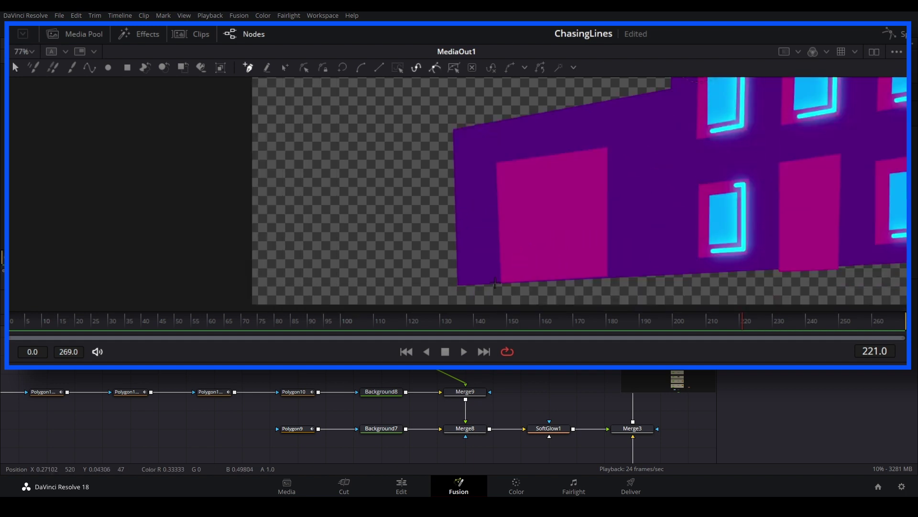
- Draw a four-point polyline along the lower-left door's sides and top, fitting the top corners
left_click(495, 283)
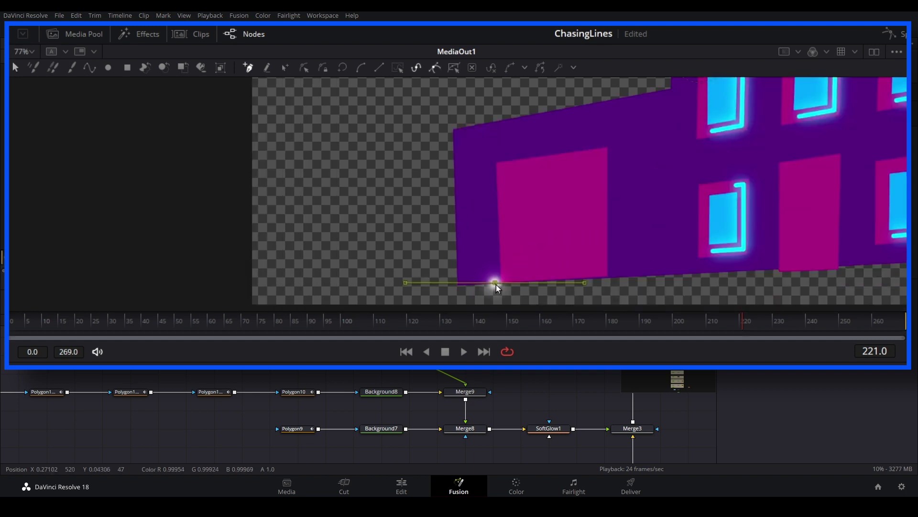
left_click(488, 160)
left_click(610, 143)
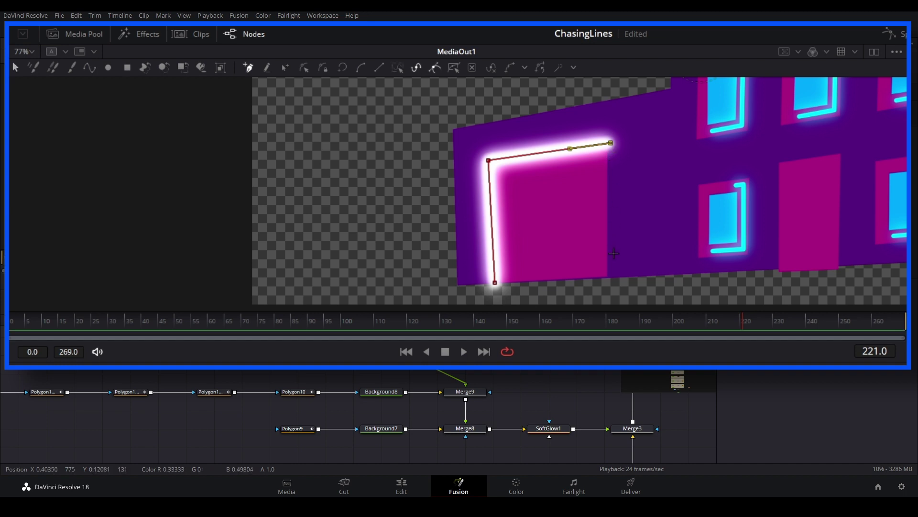
left_click(618, 276)
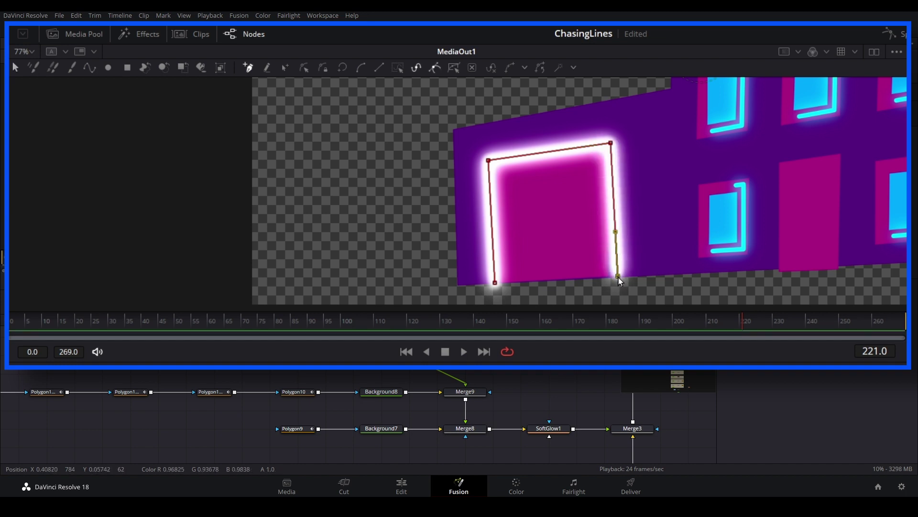
left_click_drag(611, 143, 618, 135)
left_click_drag(489, 160, 489, 156)
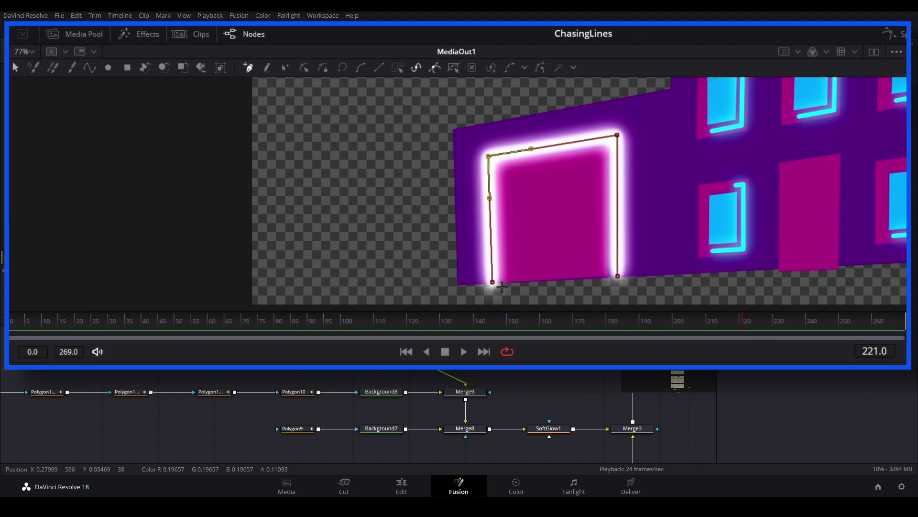
- Make the door's paint stroke yellow (#ffff00)
key("F4")
left_click(831, 198)
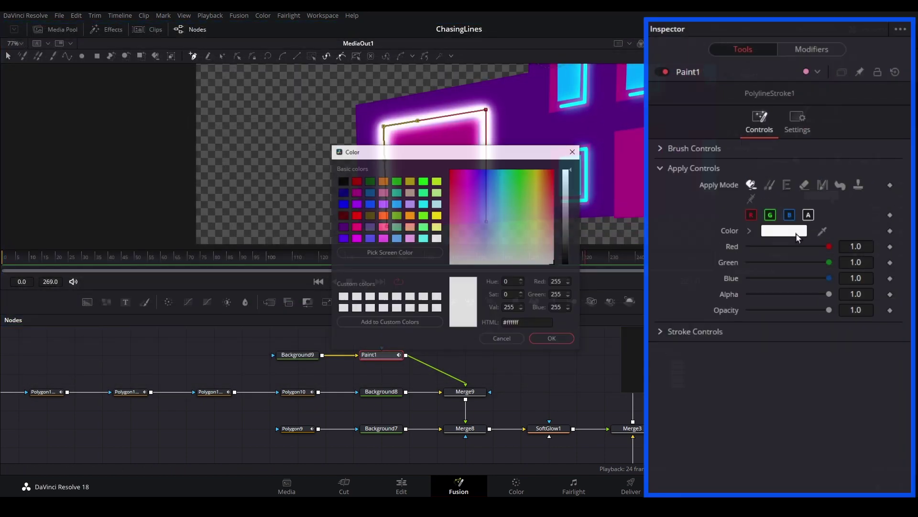
left_click(436, 216)
left_click(549, 339)
- Return the current time to frame 0
left_click(692, 282)
type("0")
key("Return")
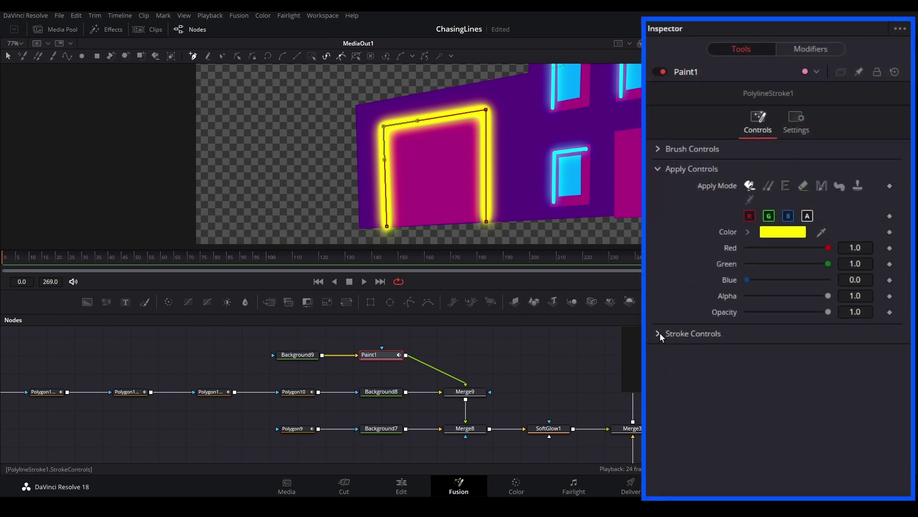
- Keyframe the door stroke's Write On End from 0 at frame 0 to 1 at frame 90
left_click(729, 271)
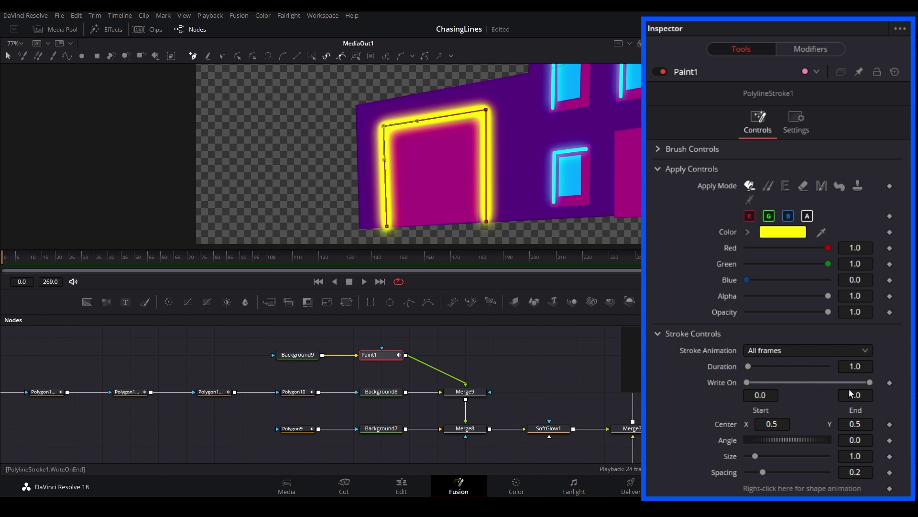
left_click_drag(868, 382, 746, 384)
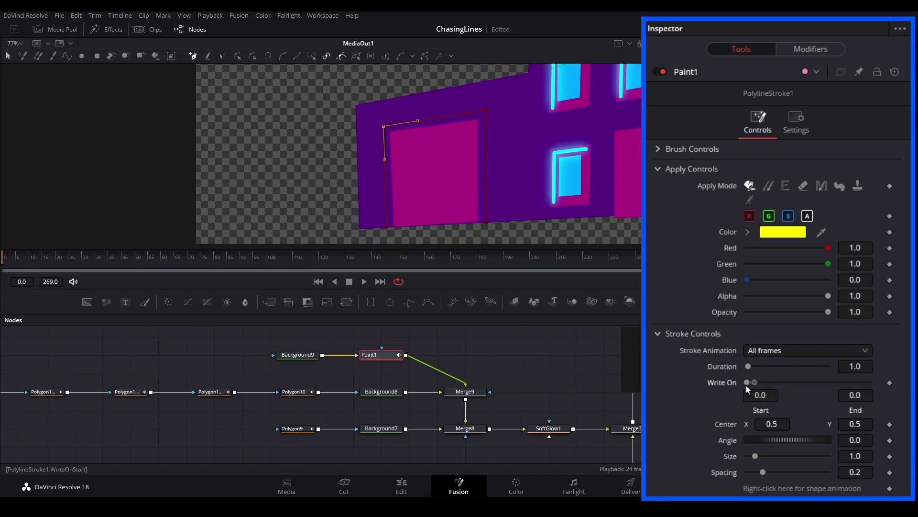
left_click(890, 383)
left_click(702, 282)
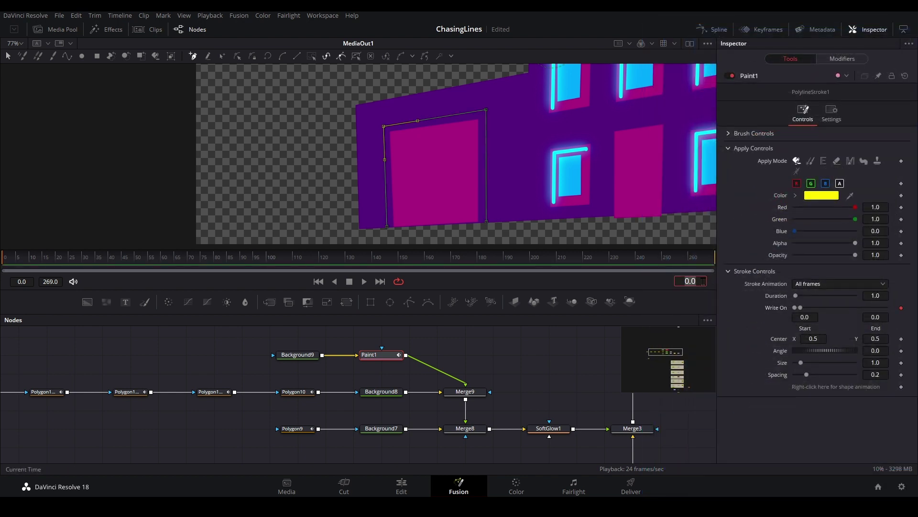
key("Return")
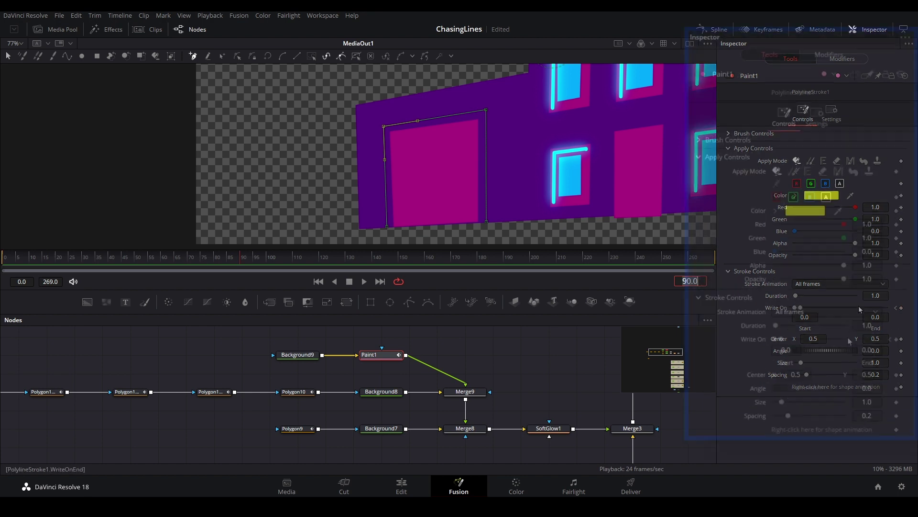
left_click(875, 317)
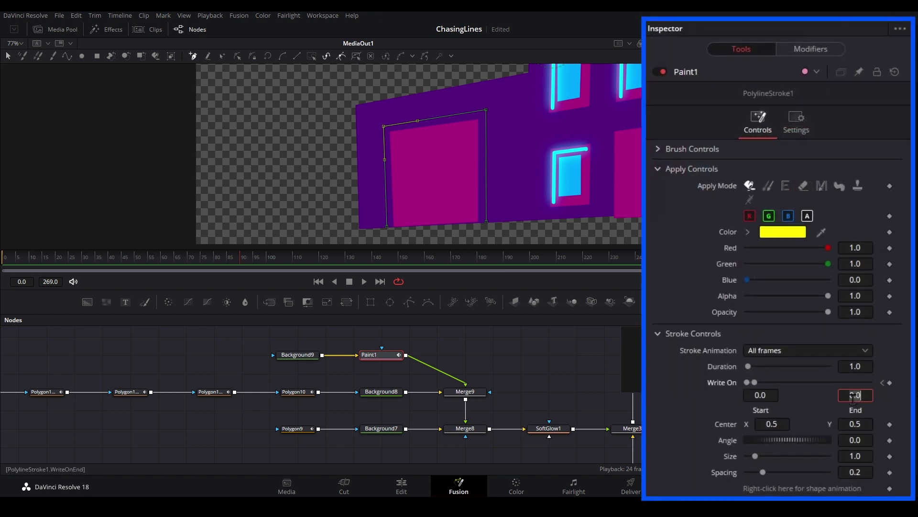
key("Return")
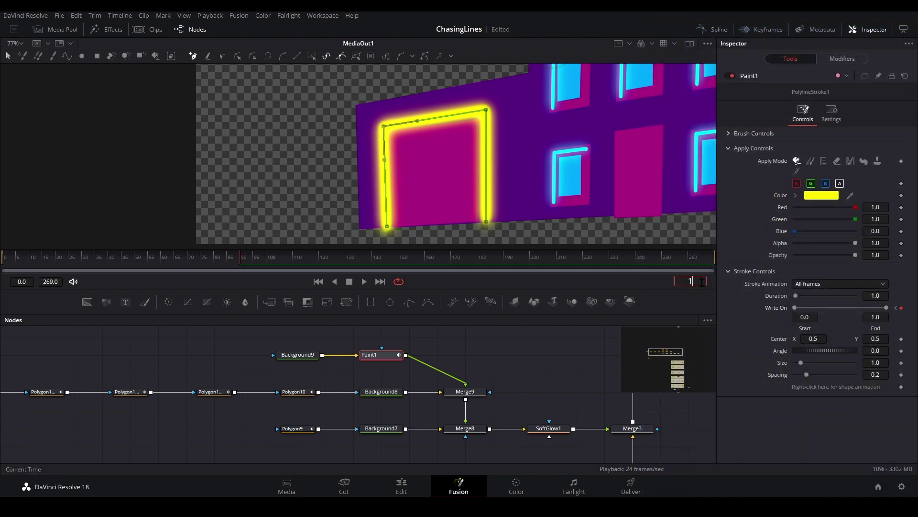
- Keyframe Write On Start from 0 at frame 180 to 1 at frame 270 to erase the stroke
left_click(701, 281)
type("180")
key("Return")
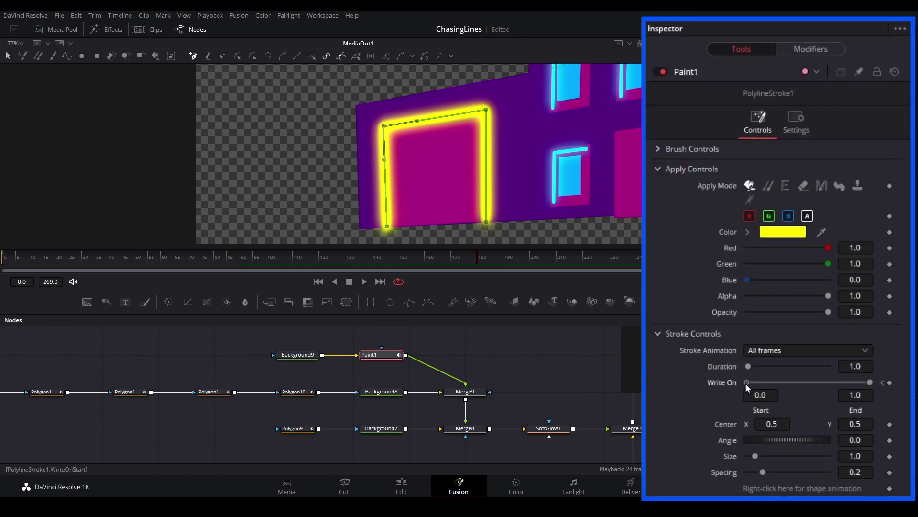
left_click_drag(745, 382, 870, 380)
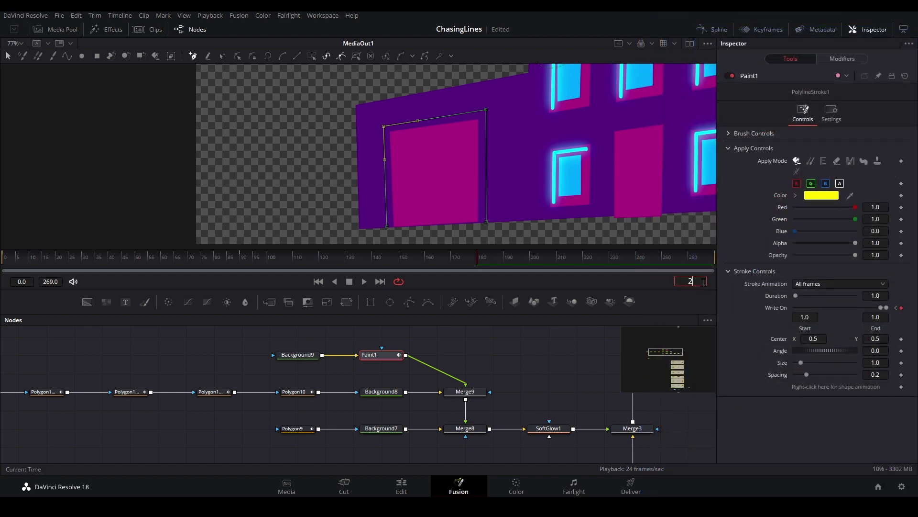
left_click(702, 281)
type("270")
key("Return")
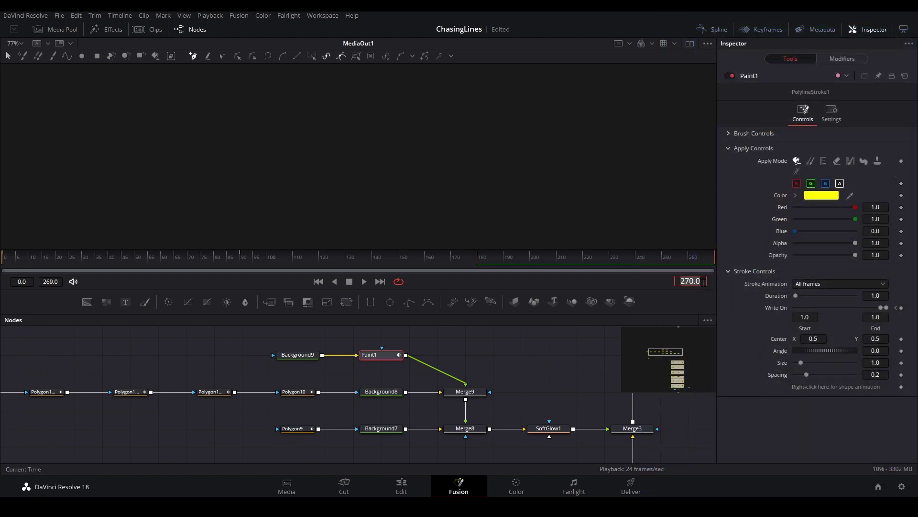
left_click_drag(880, 307, 832, 308)
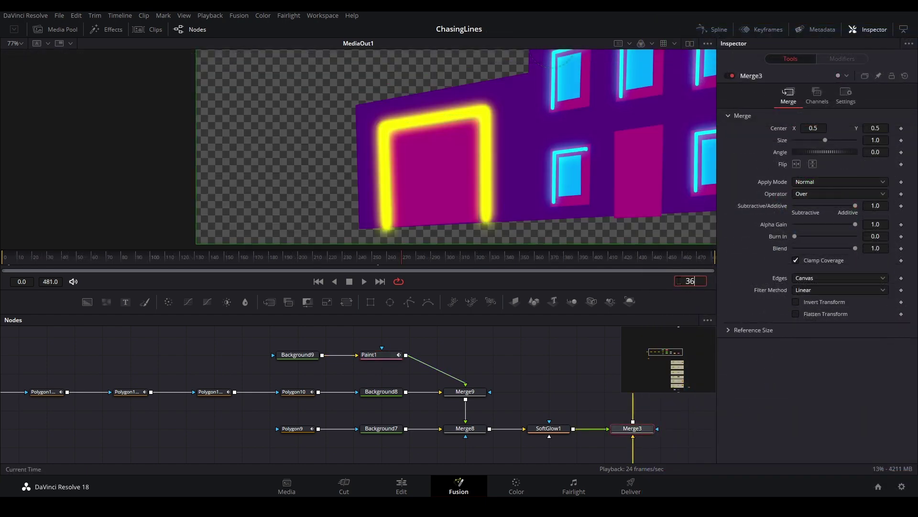
left_click(391, 357)
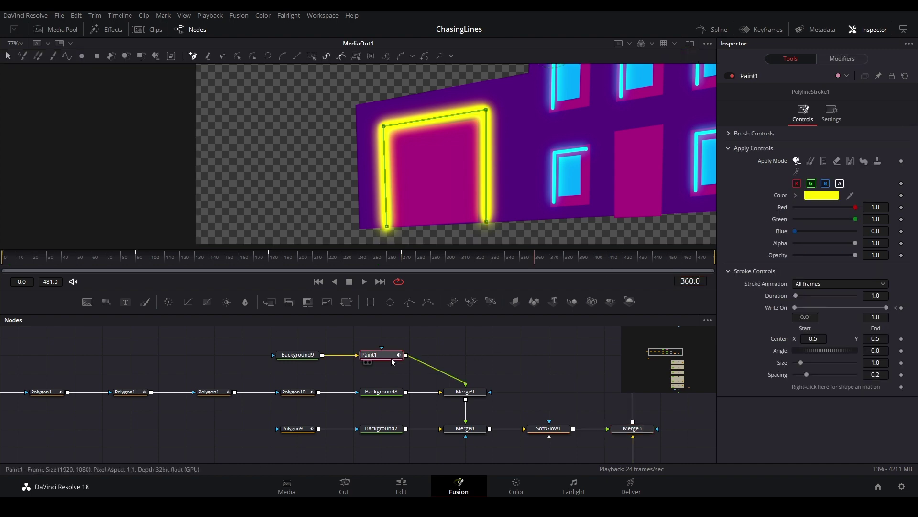
- Shorten the stroke's Write On End, then play the HouseMask timeline from the start
mouse_move(869, 382)
left_mouse_down()
mouse_move(757, 380)
mouse_move(755, 372)
left_mouse_up()
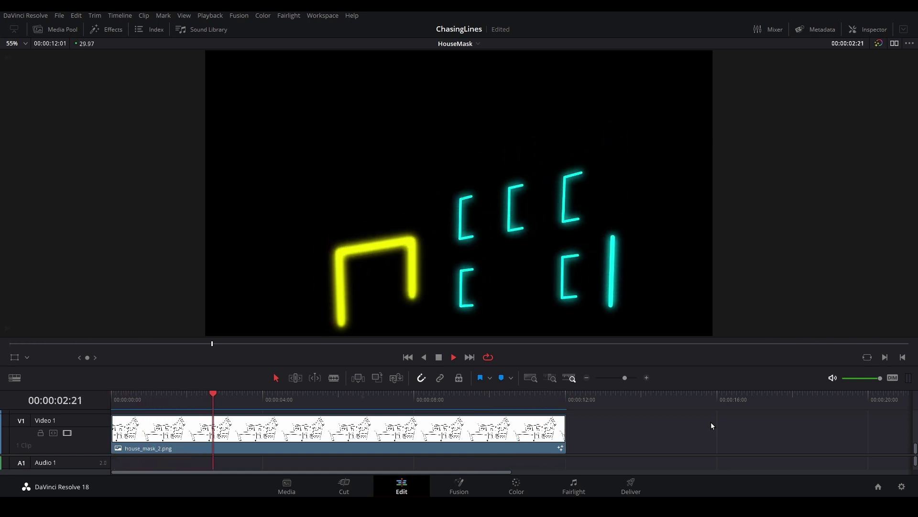
key("Home")
left_click(454, 358)
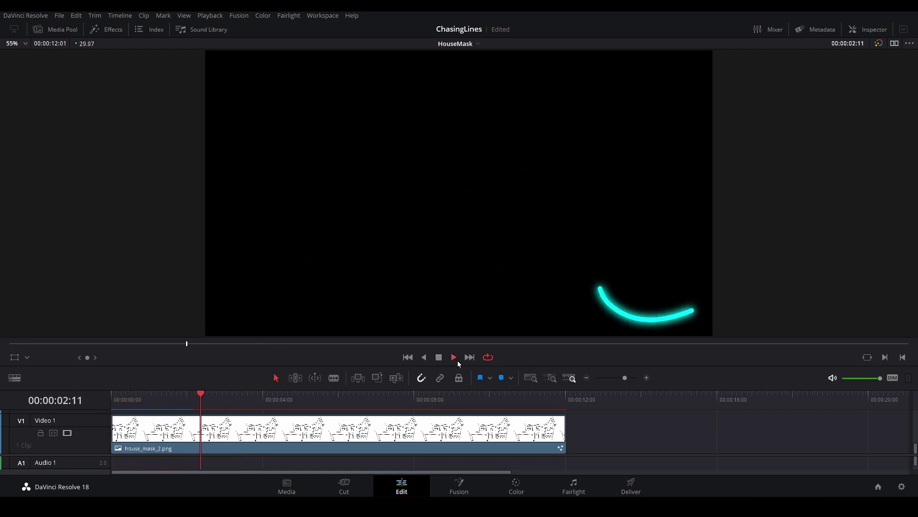